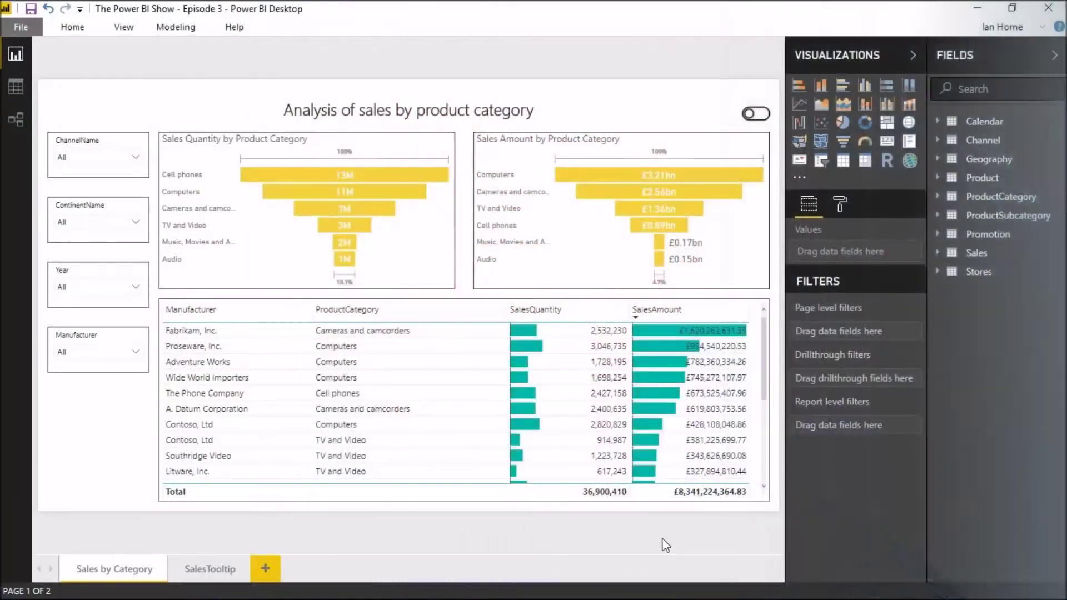
Look over the preview features in Power BI Desktop Options and close the dialog.
left_click(20, 26)
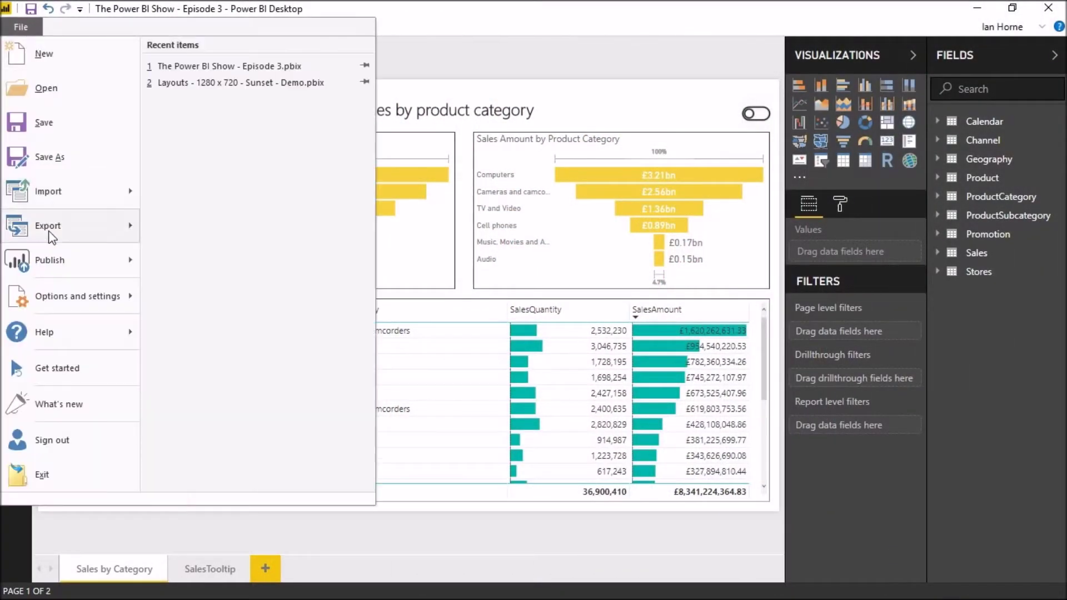
mouse_move(55, 300)
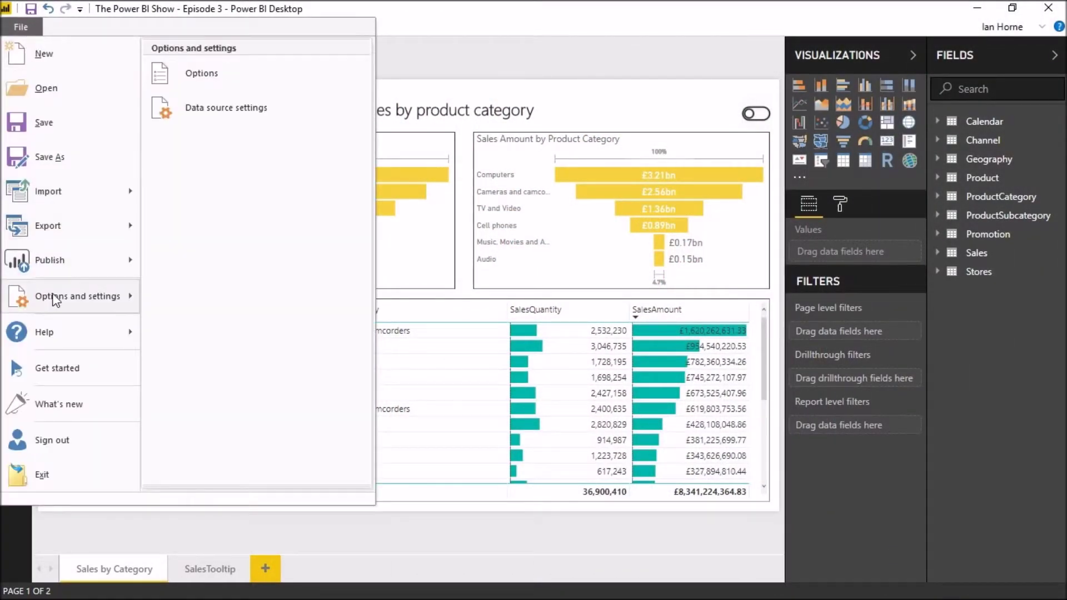
left_click(203, 72)
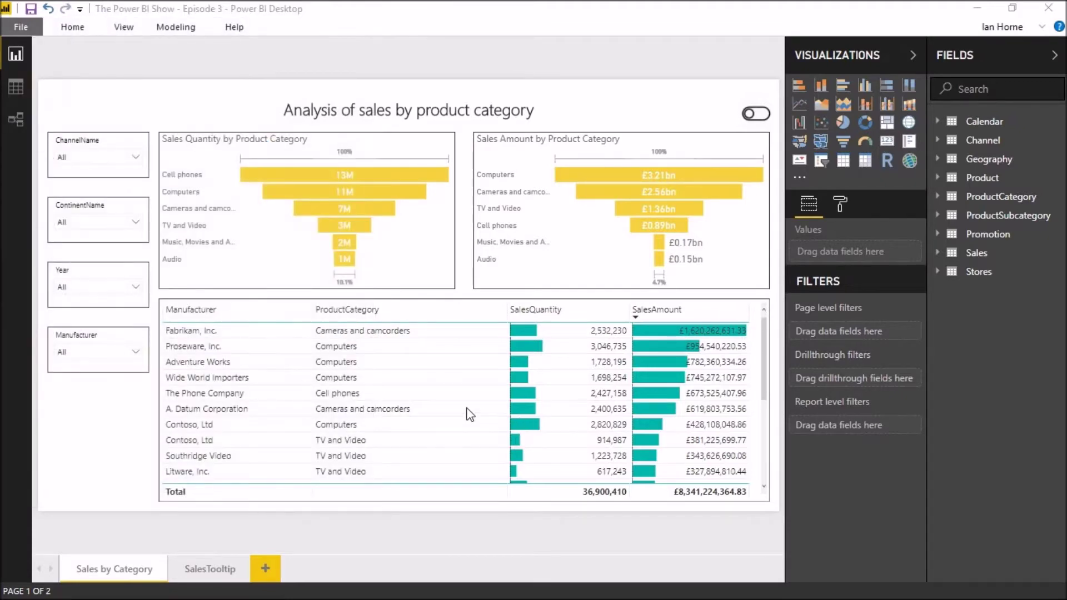
left_click(330, 328)
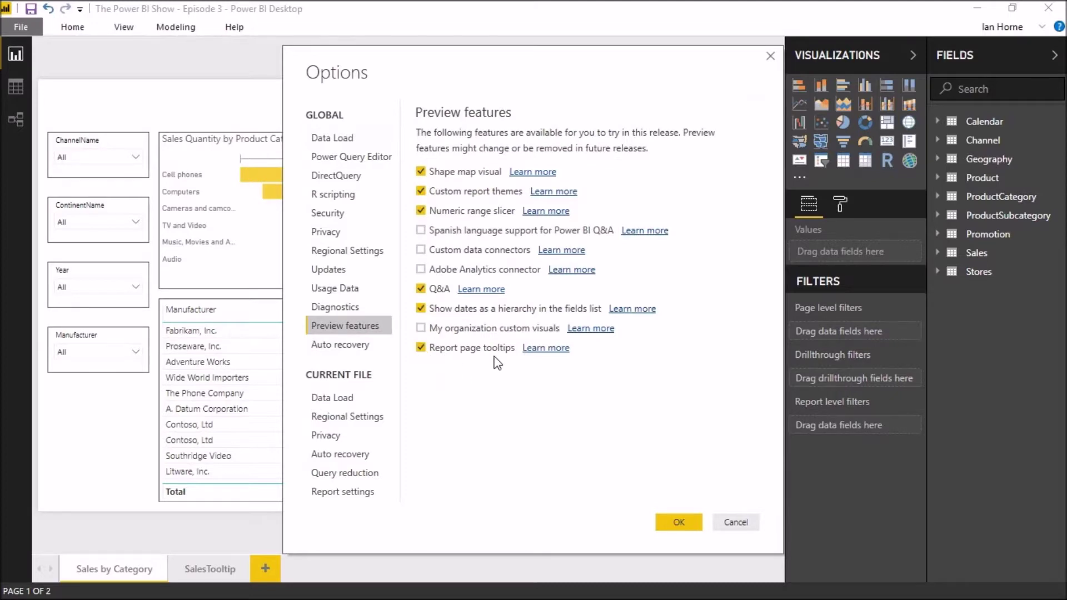
left_click(677, 521)
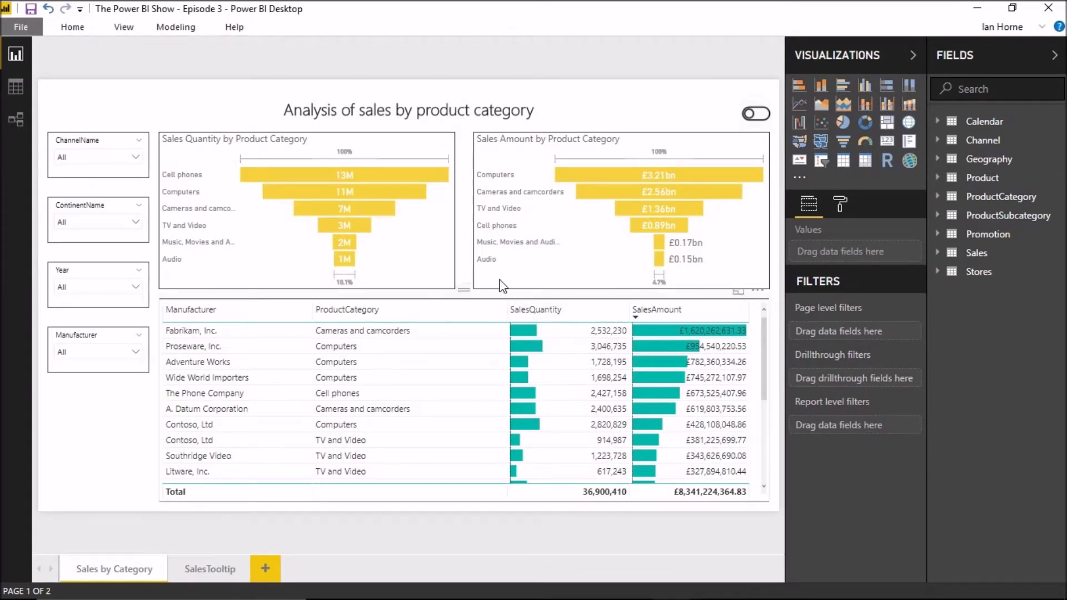
Add SalesAmount, ReturnAmount and ReturnQuantity as tooltip fields on the Sales Quantity funnel.
mouse_move(397, 178)
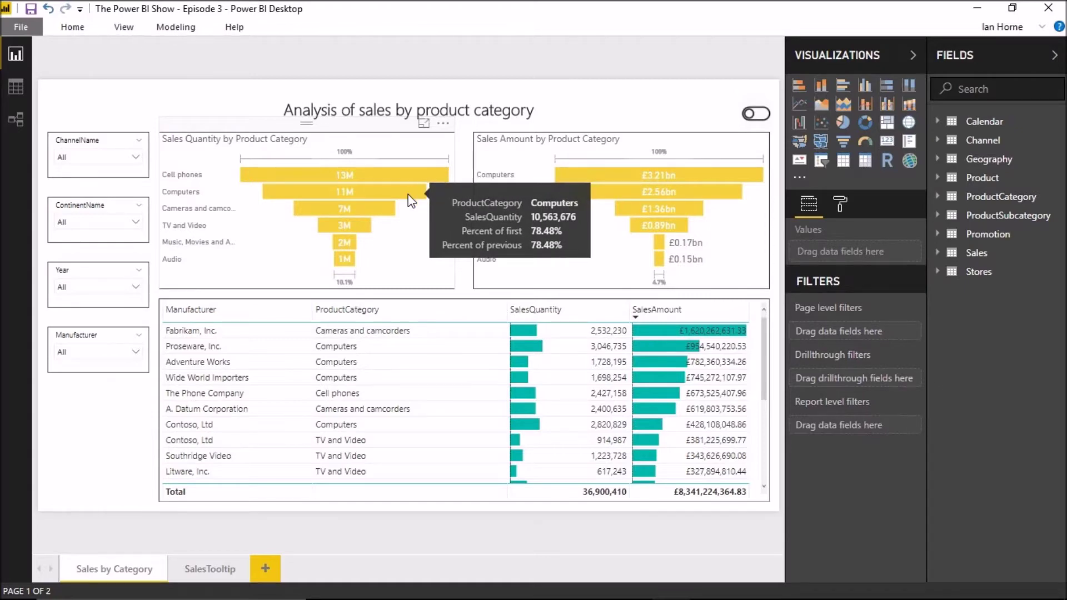
left_click(211, 130)
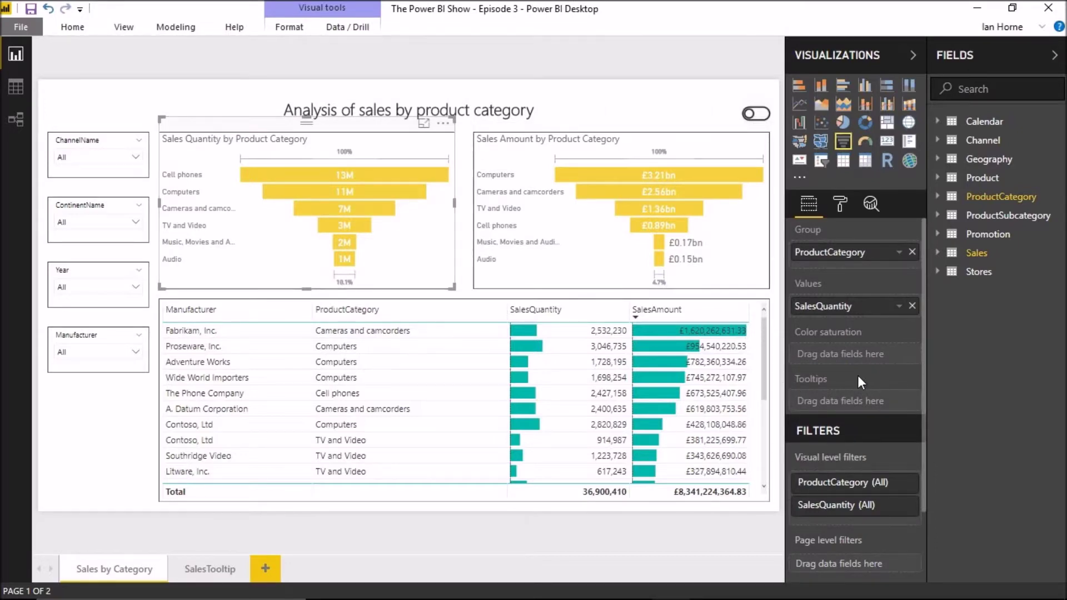
left_click(938, 253)
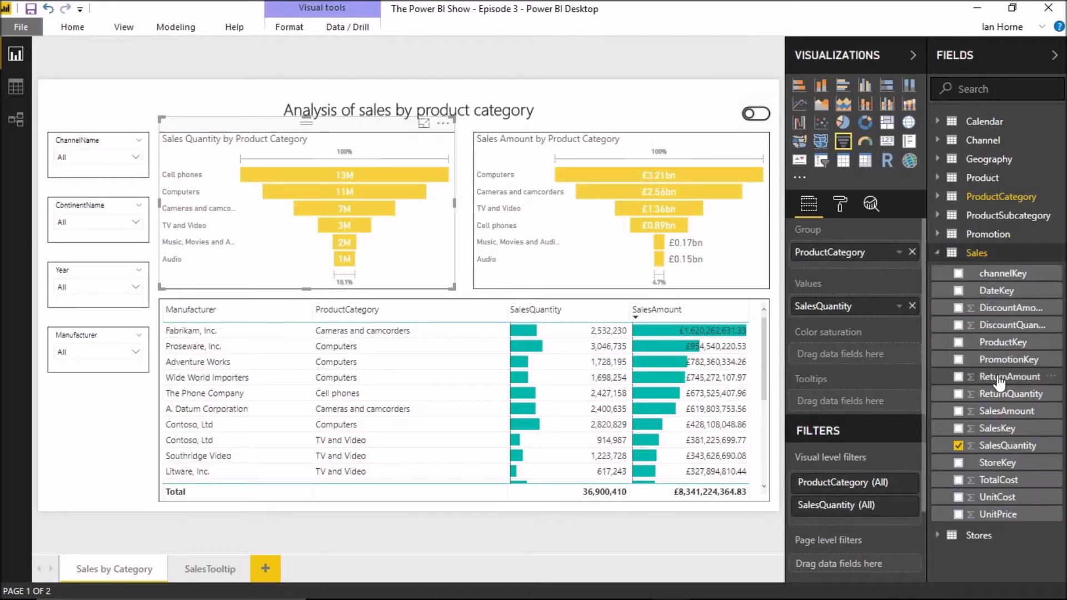
left_click_drag(998, 411, 833, 400)
left_click_drag(1008, 376, 833, 414)
left_click_drag(1011, 397, 900, 436)
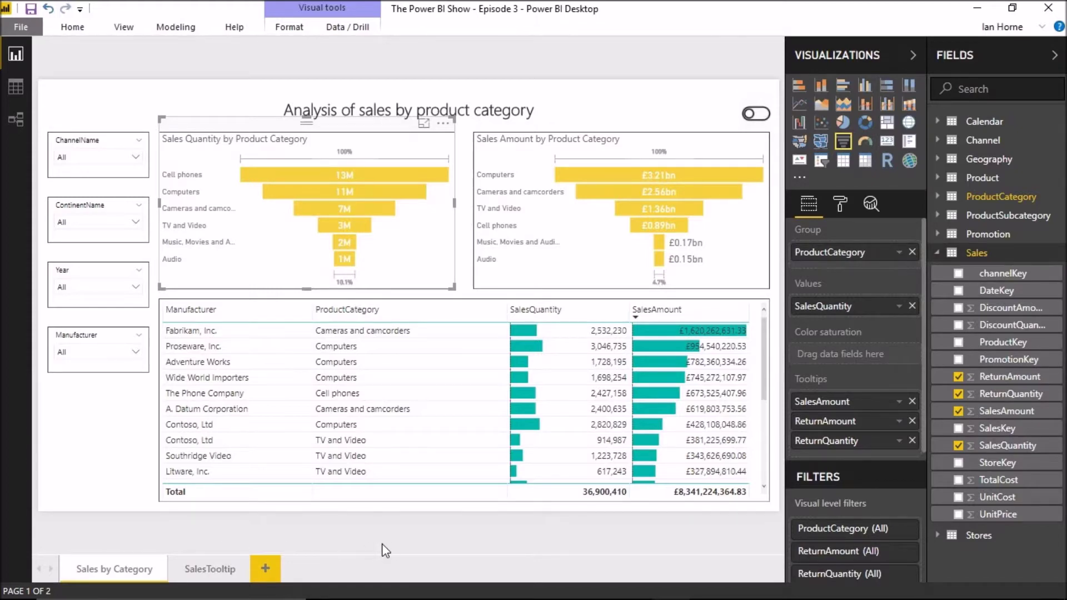
left_click(212, 572)
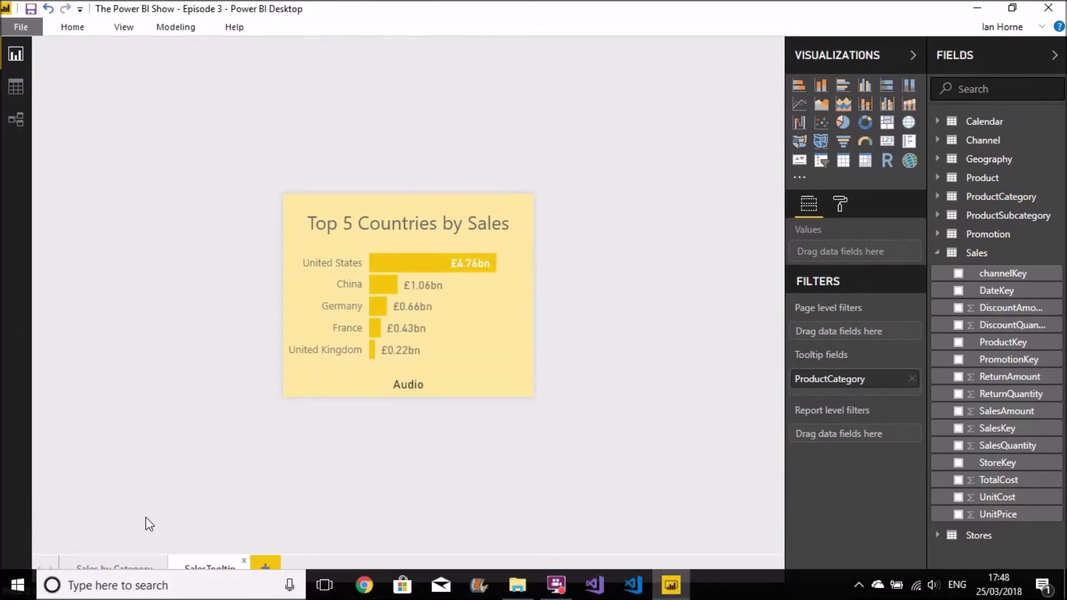
left_click(126, 564)
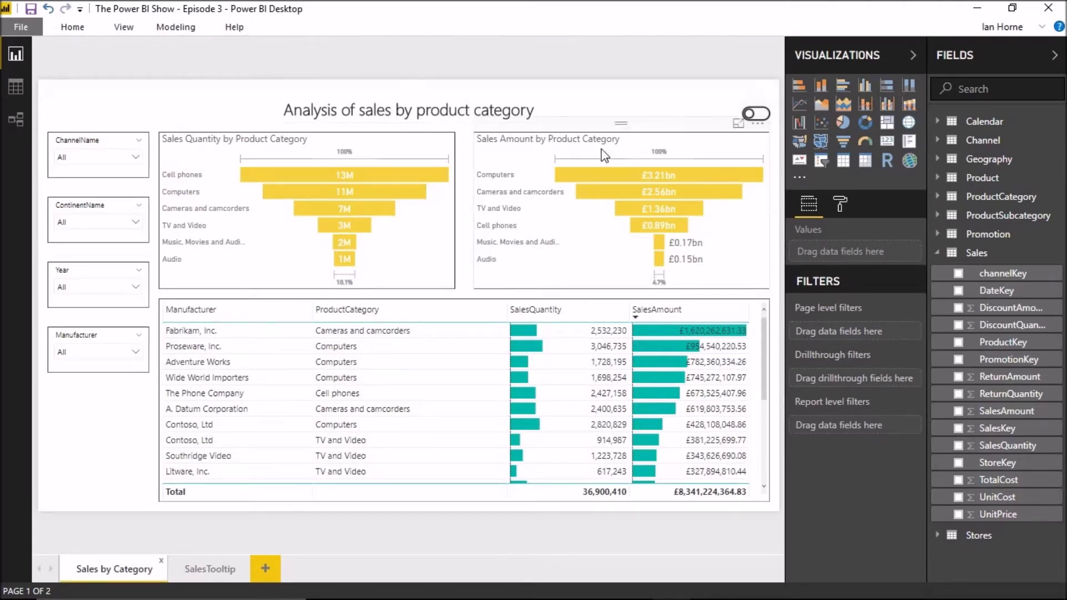
mouse_move(631, 176)
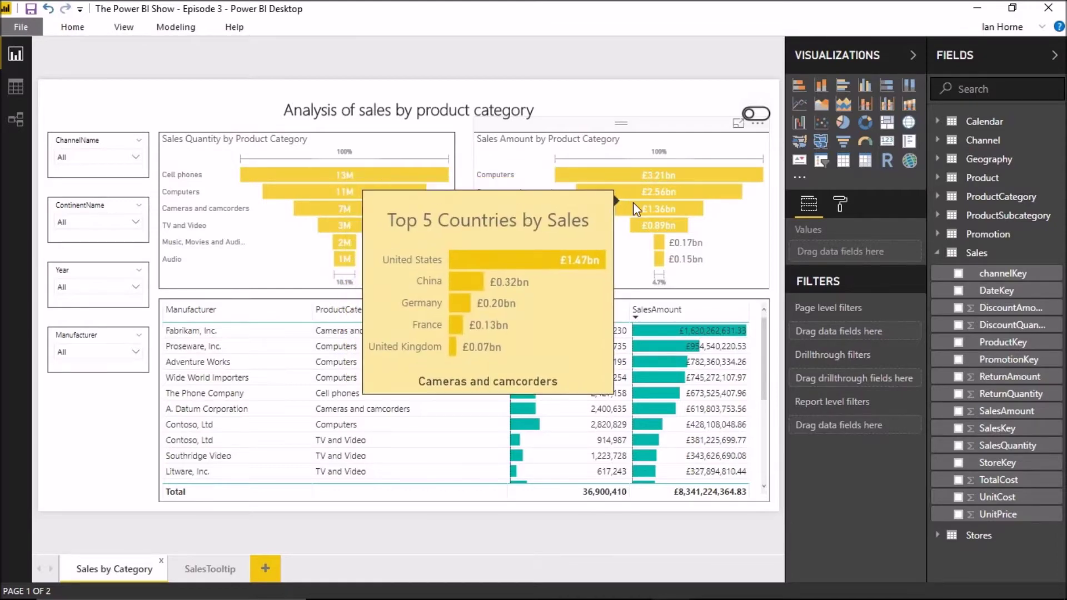
mouse_move(635, 206)
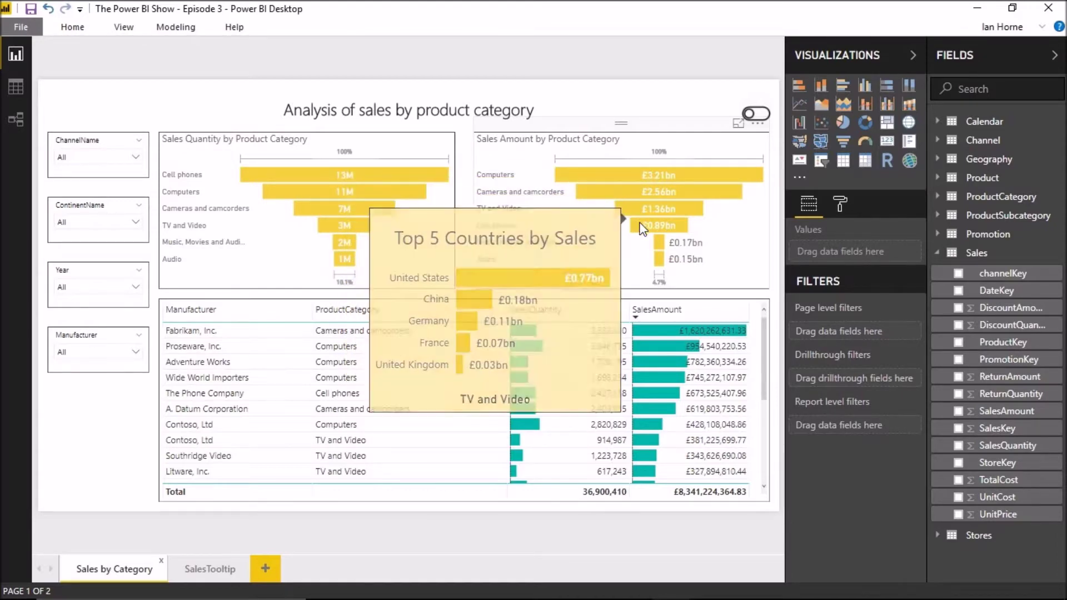
mouse_move(640, 225)
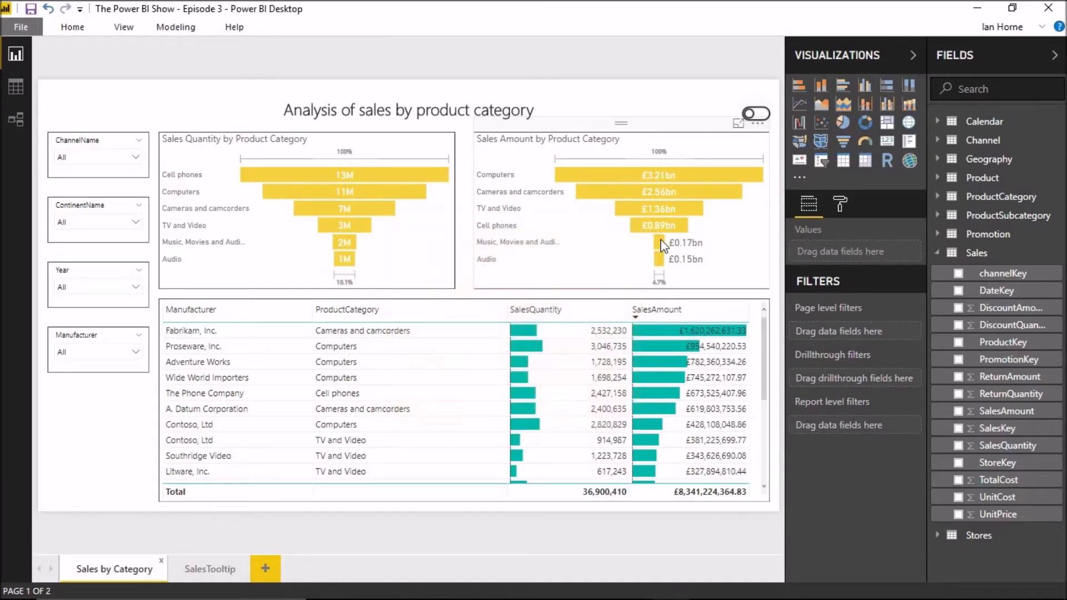
mouse_move(660, 240)
mouse_move(663, 262)
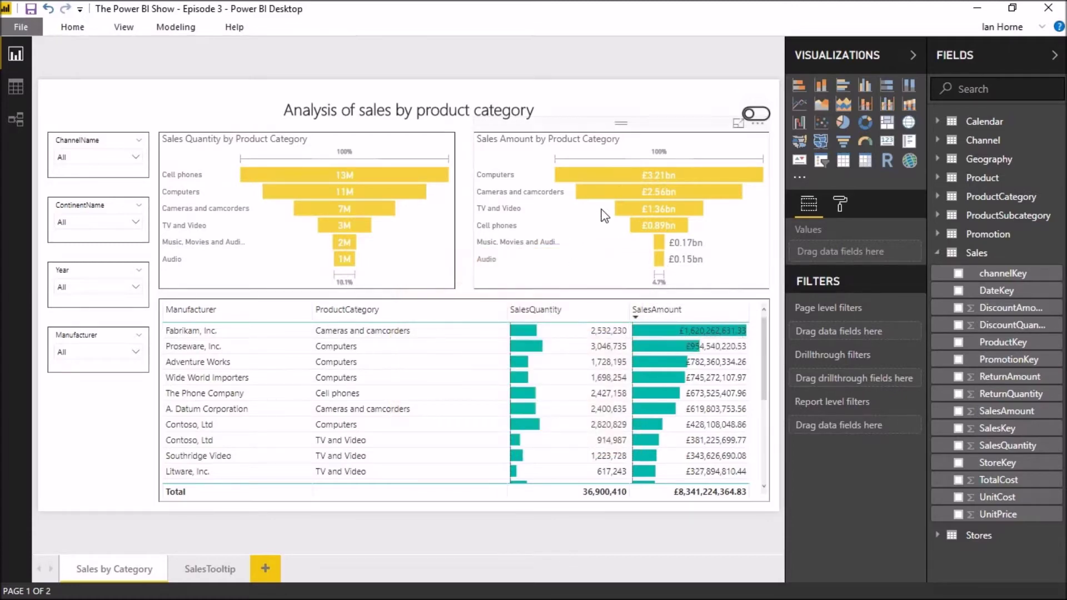
Toggle the Sales Amount funnel's report page tooltips off and back on (Page: Auto), then view SalesTooltip.
left_click(586, 134)
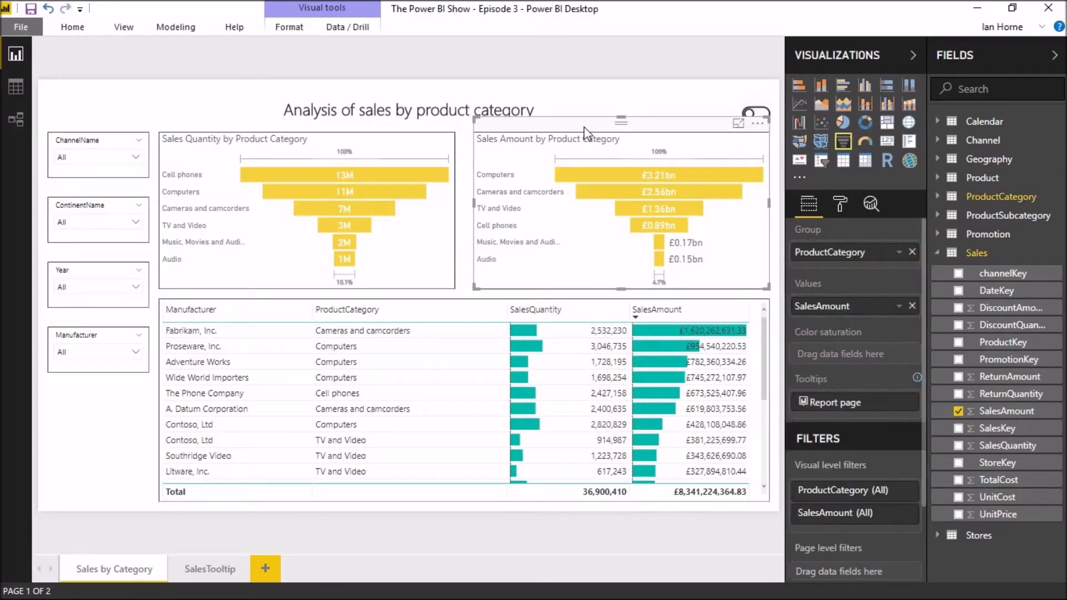
left_click(841, 205)
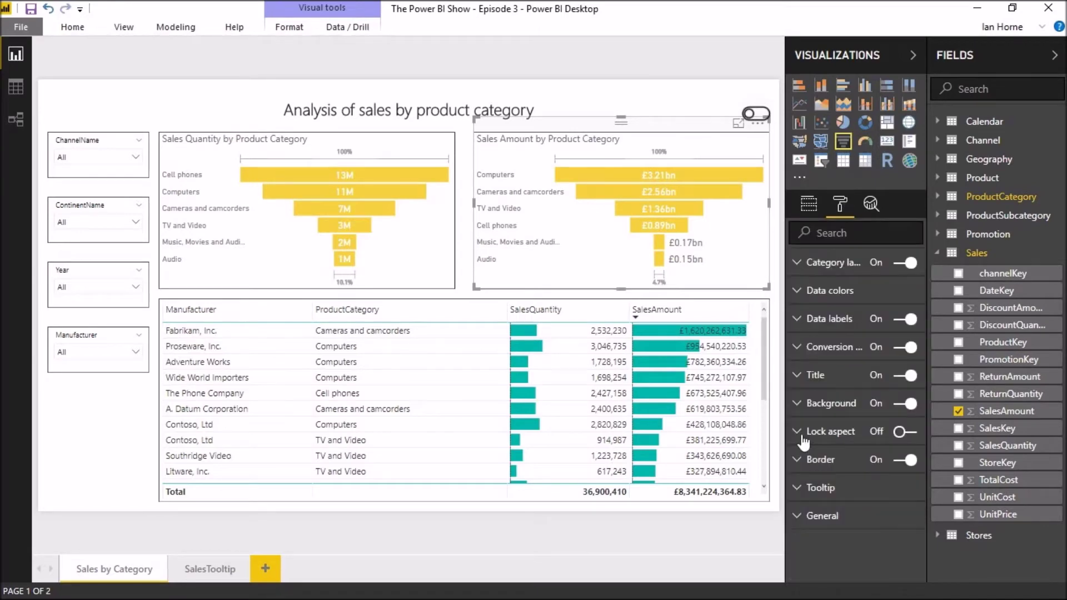
left_click(798, 489)
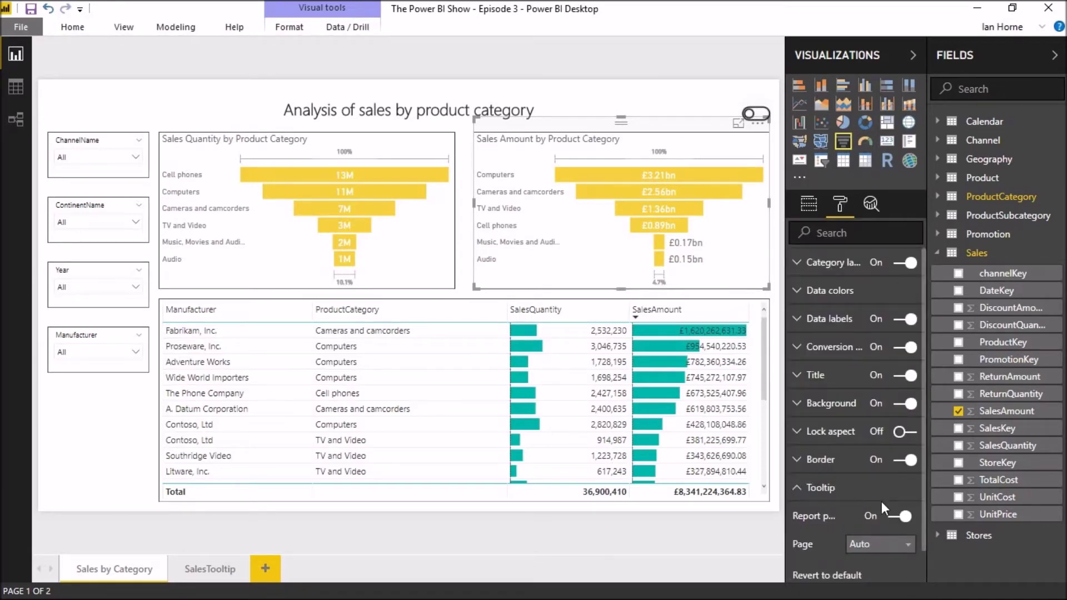
scroll(907, 503, "down", 1)
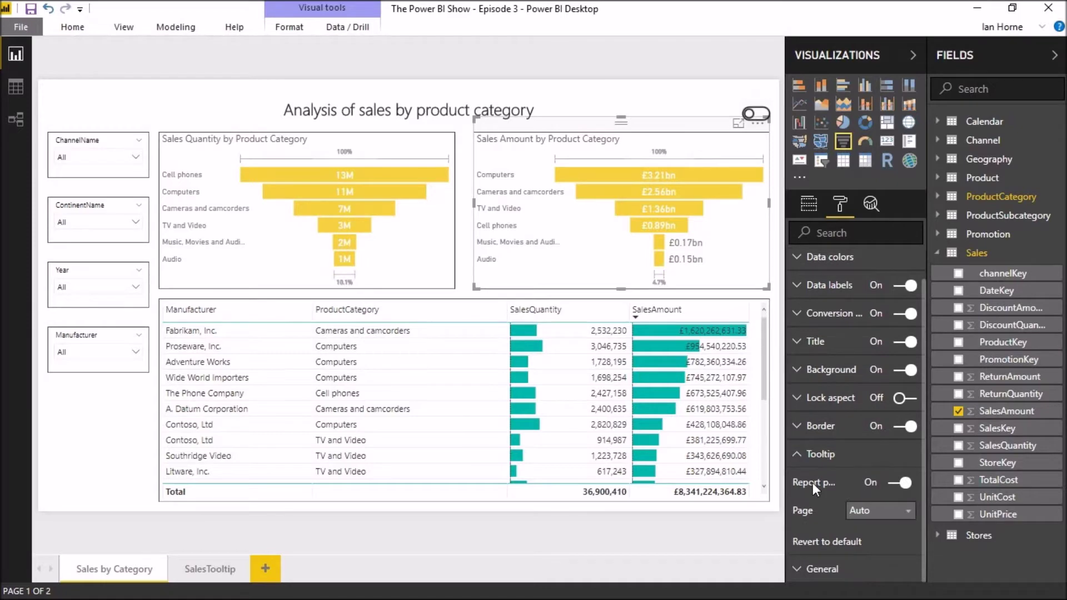
mouse_move(812, 482)
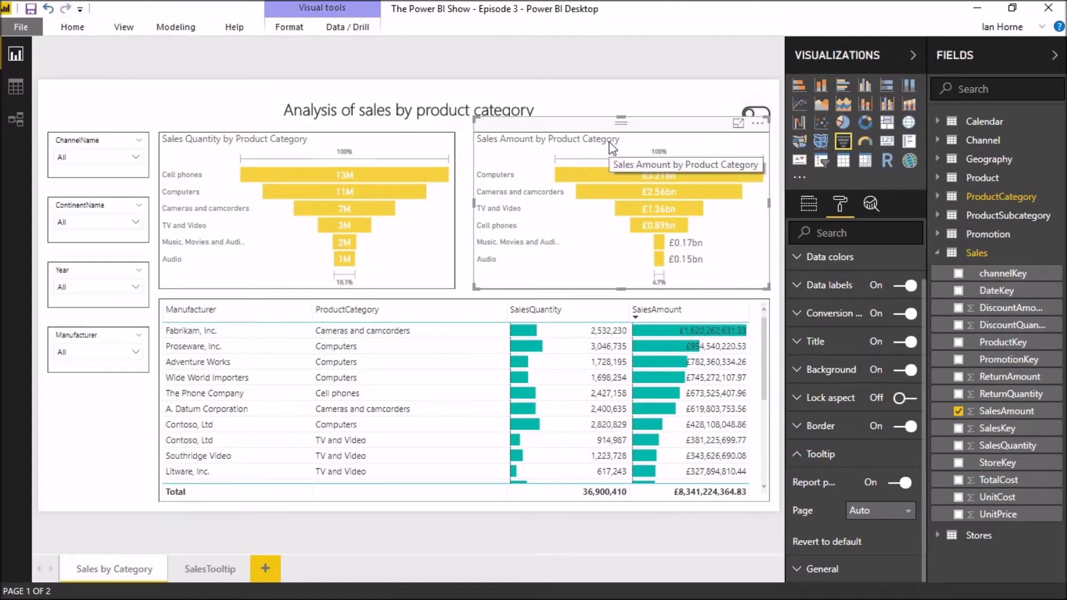
left_click(896, 485)
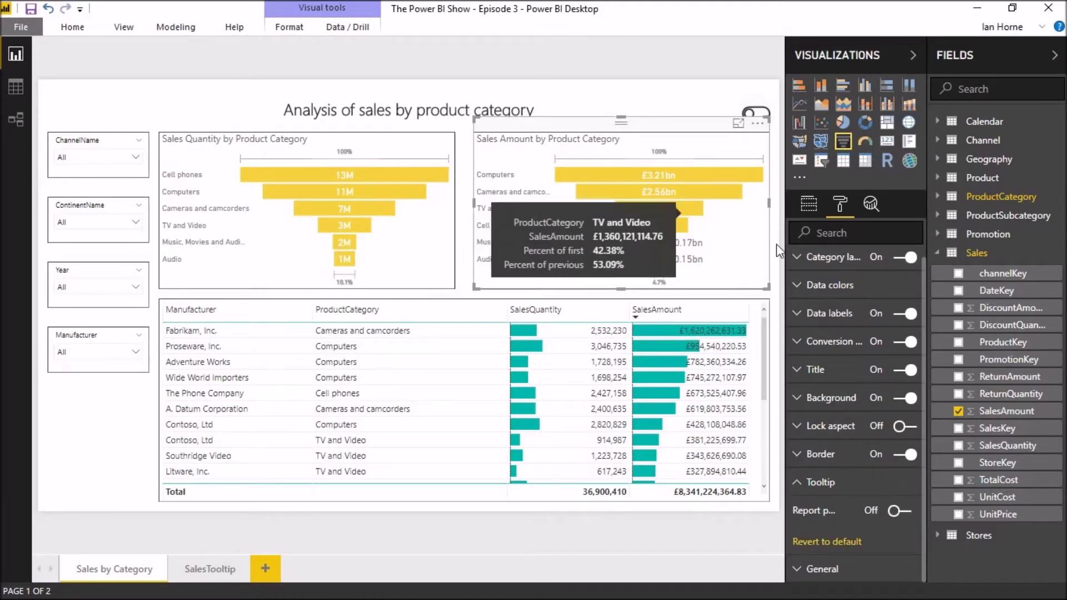
left_click(899, 512)
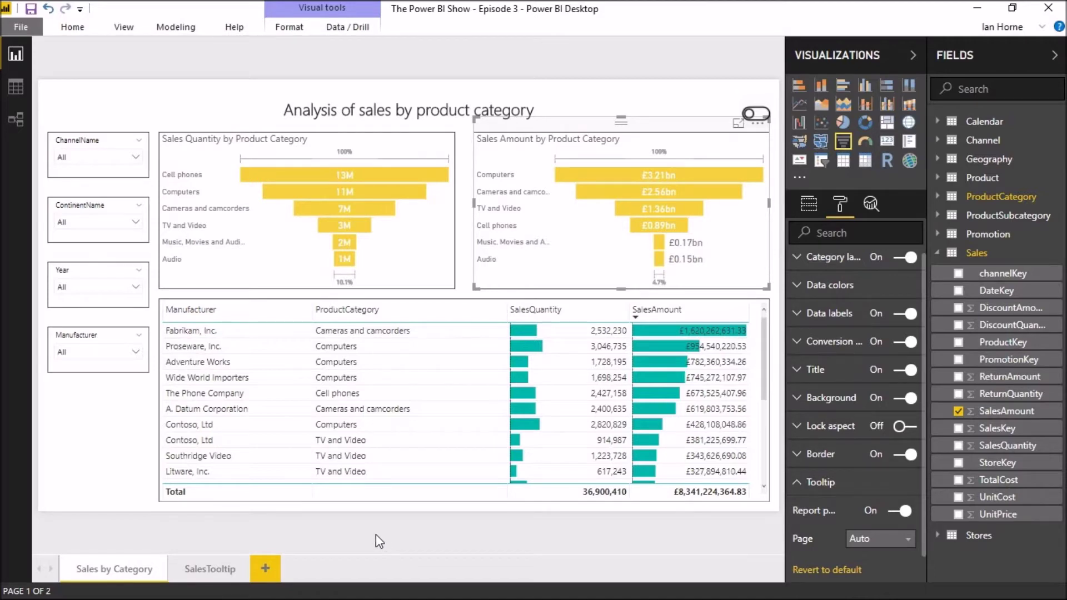
left_click(210, 569)
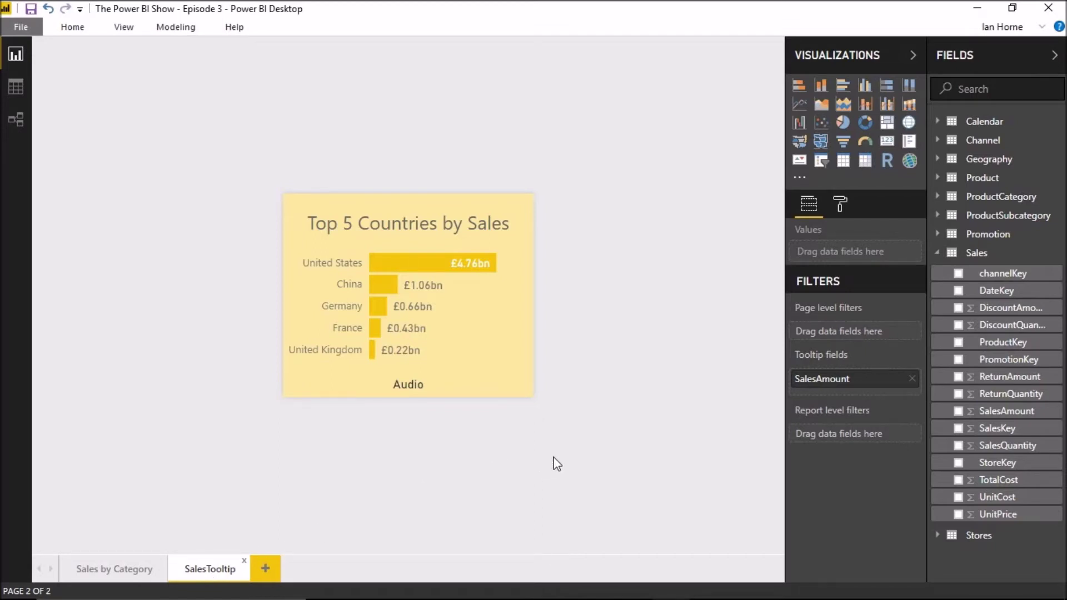
Review the SalesTooltip page's information and page size settings, leaving them unchanged.
left_click(839, 204)
left_click(829, 263)
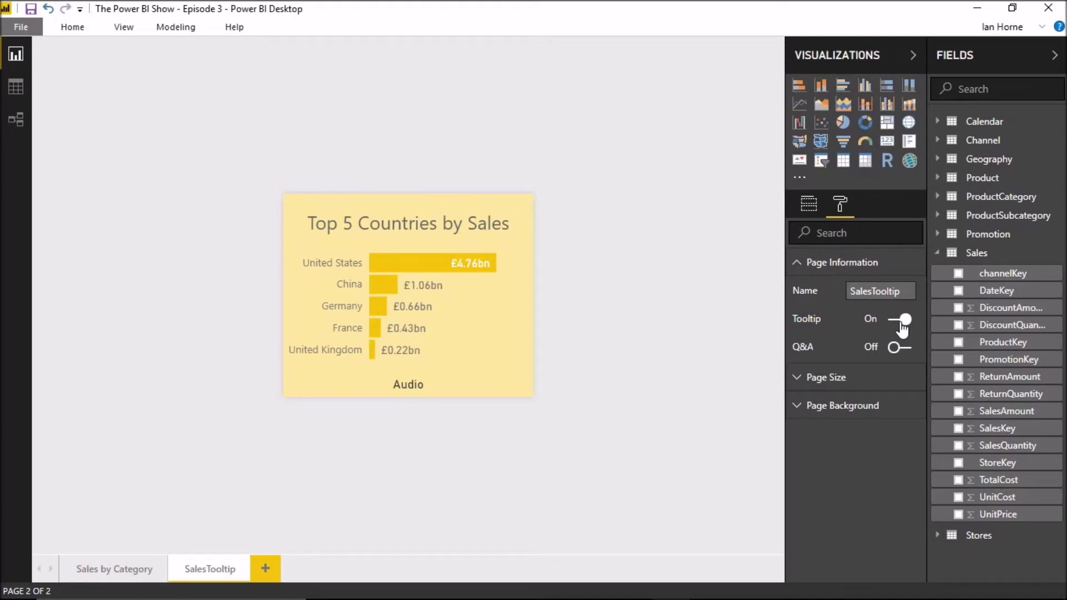
left_click(825, 378)
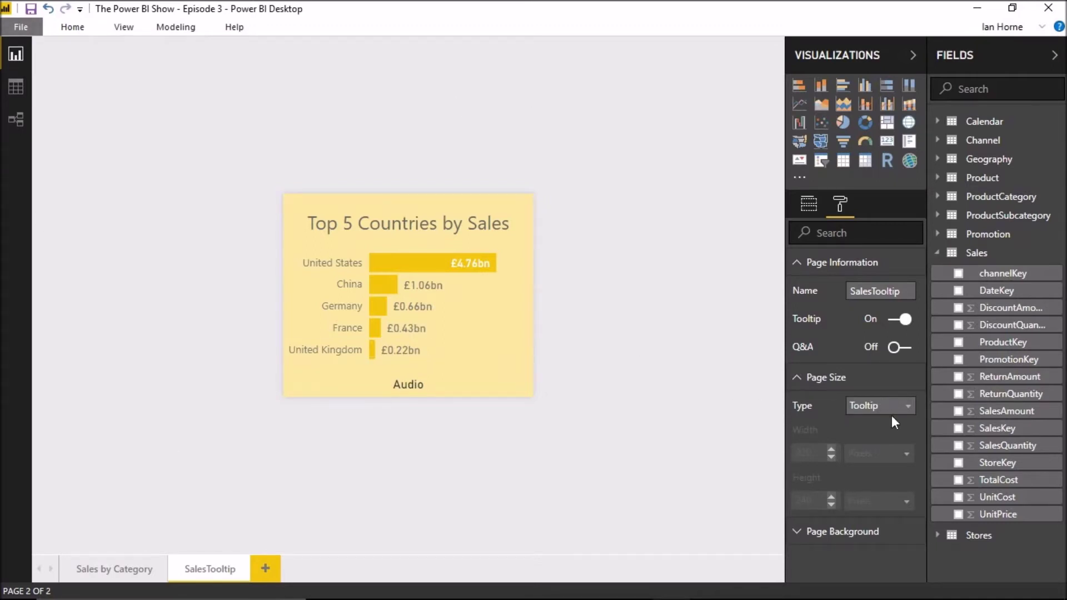
left_click(908, 408)
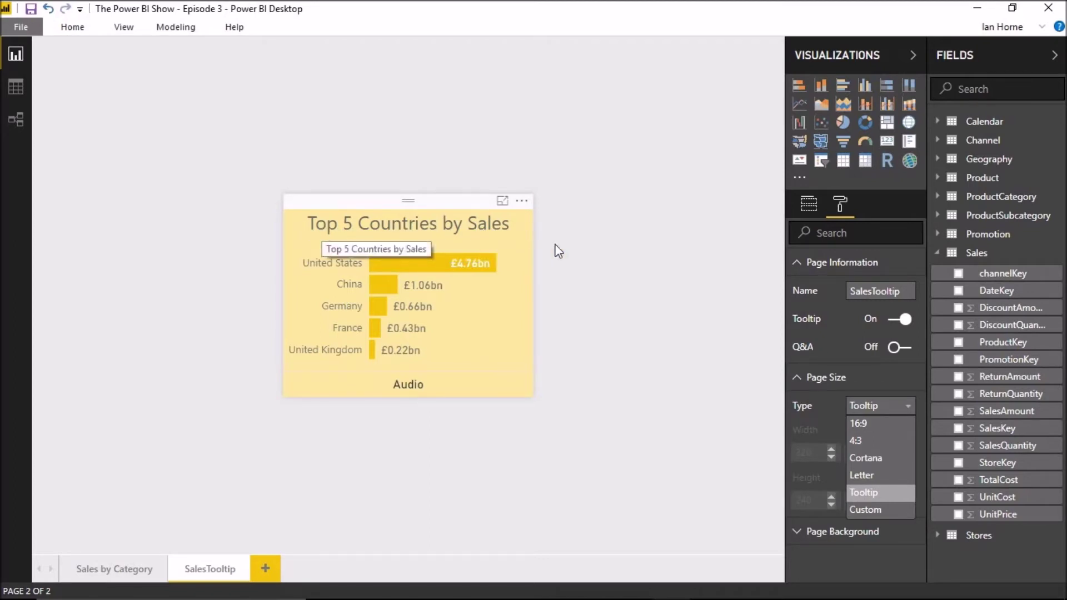
left_click(633, 400)
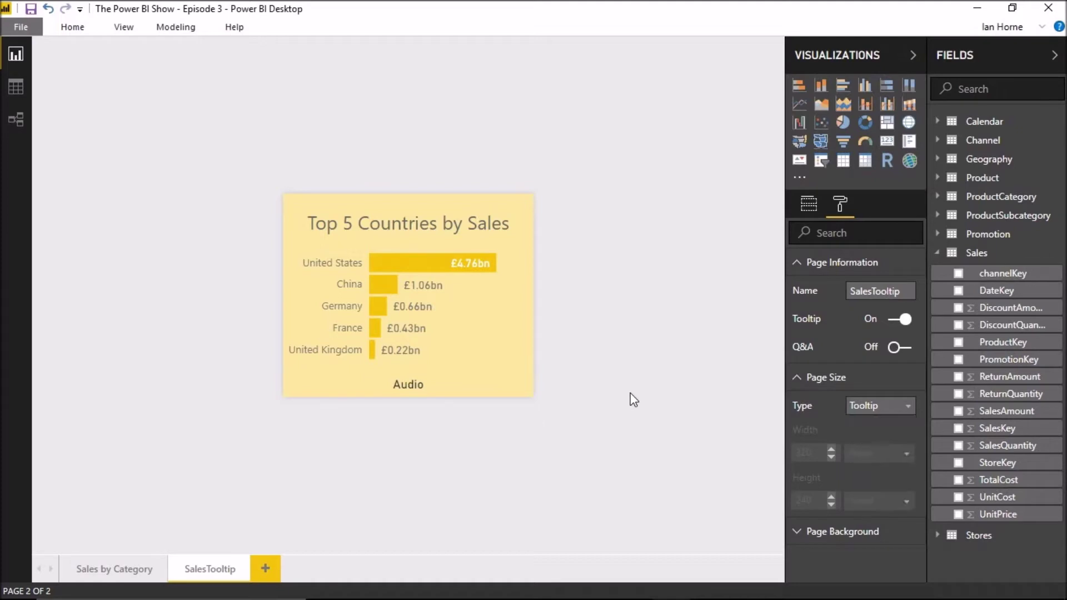
left_click(816, 207)
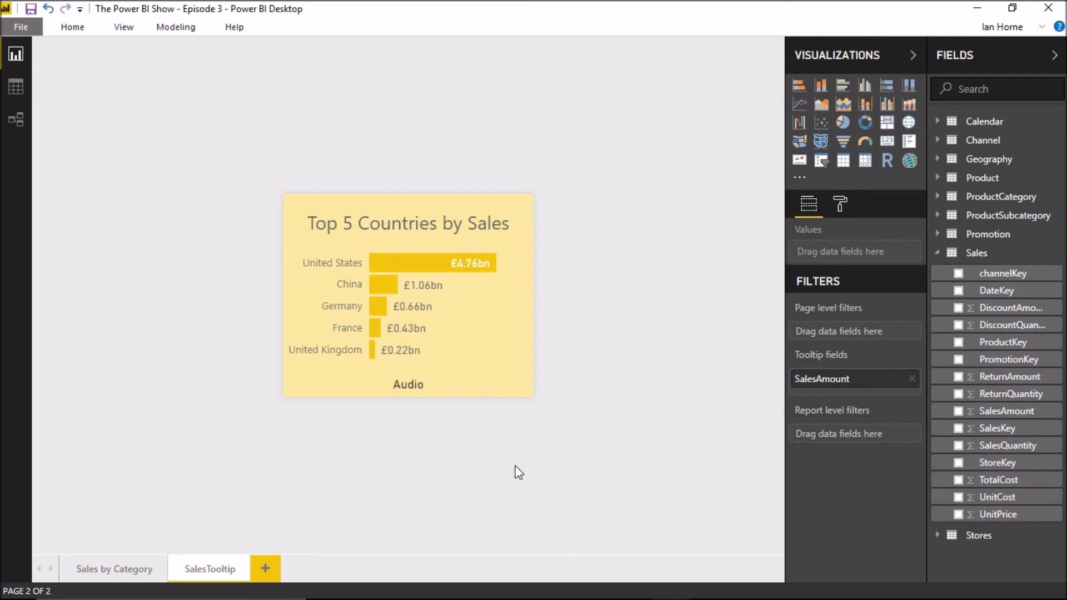
Glance at the Sales by Category page, then return to the SalesTooltip page.
left_click(115, 571)
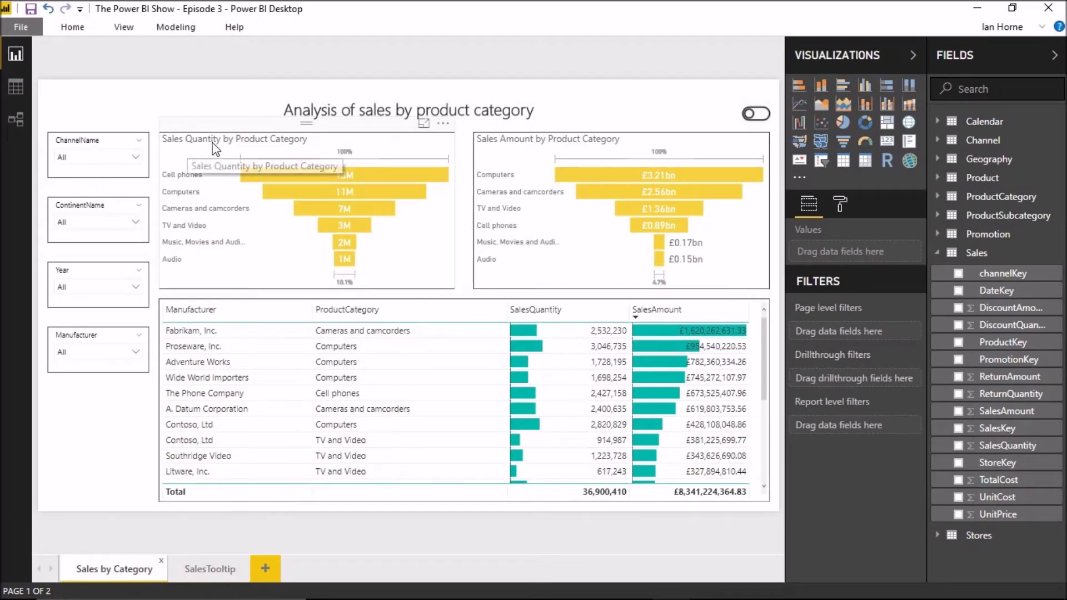
mouse_move(351, 170)
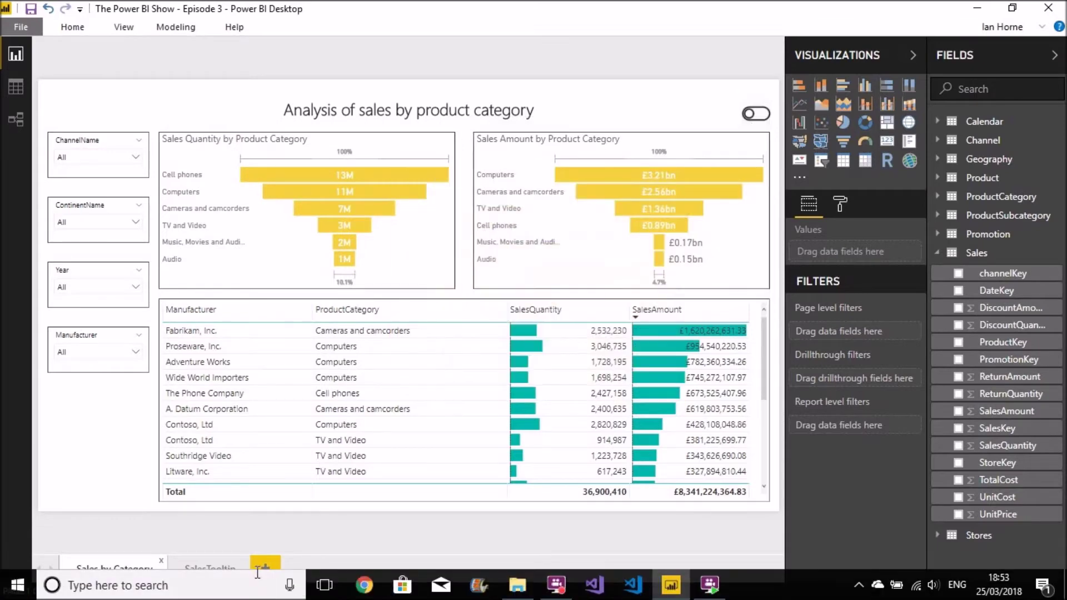
left_click(224, 567)
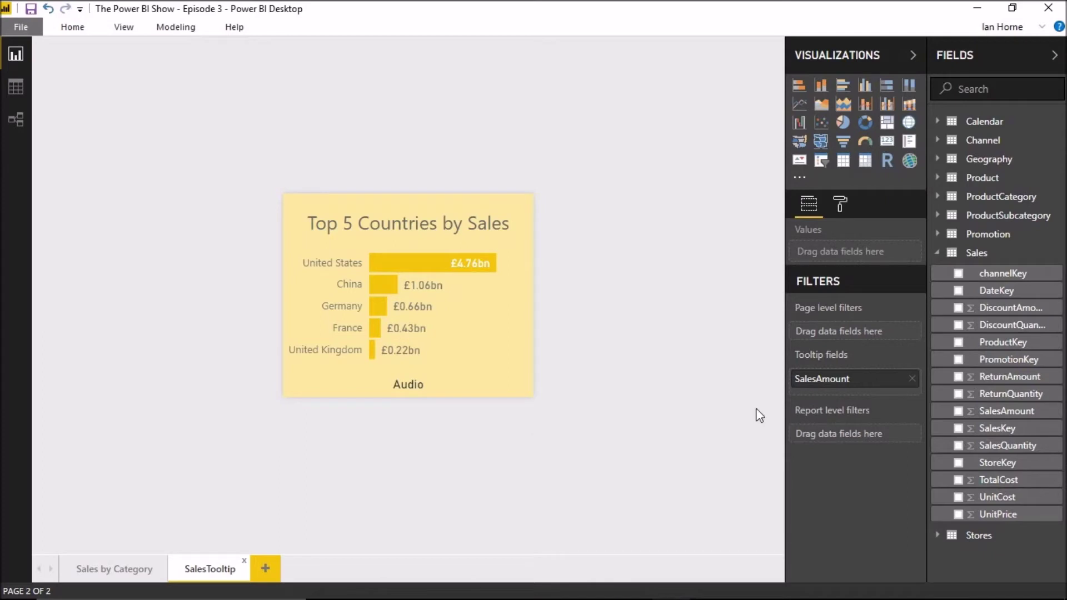
Replace SalesAmount with ProductCategory as the SalesTooltip page's tooltip field.
left_click(953, 204)
left_click_drag(983, 218, 880, 383)
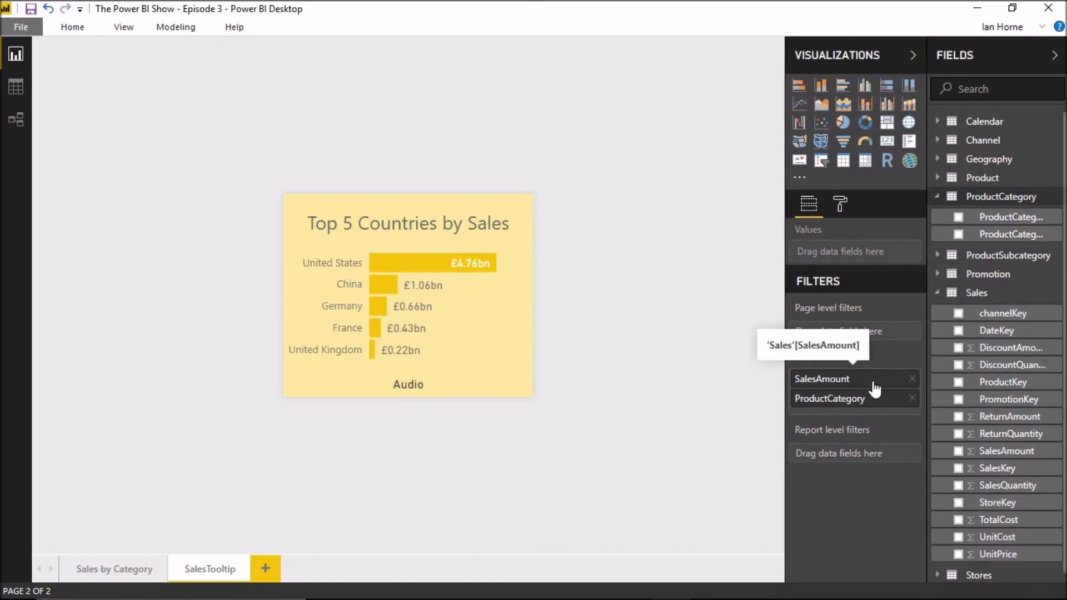
left_click(912, 379)
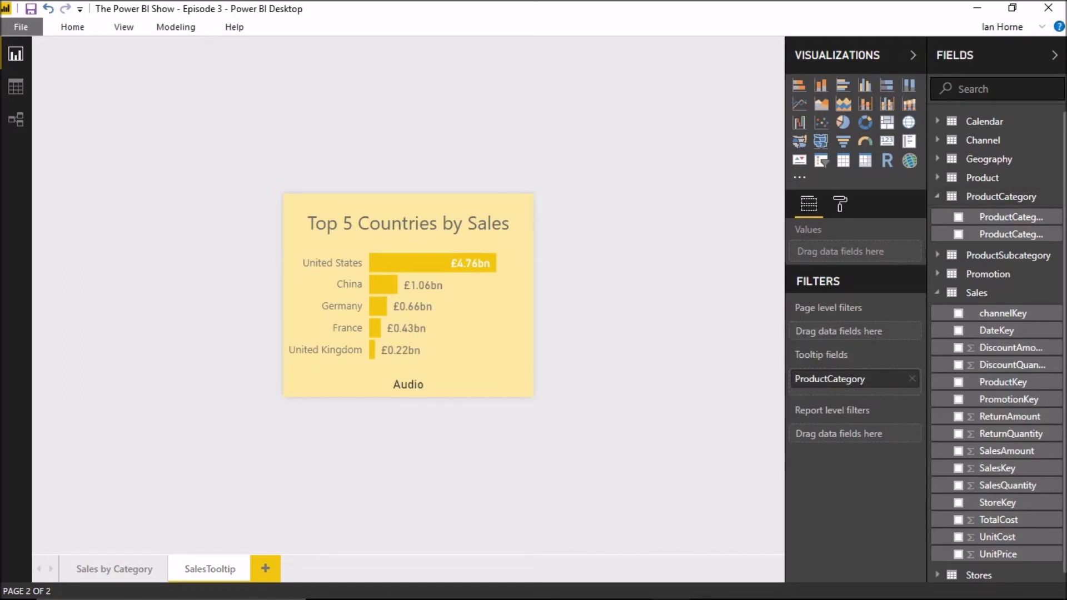
On Sales by Category, highlight Cell phones in the Sales Quantity funnel to filter the manufacturer table.
left_click(134, 571)
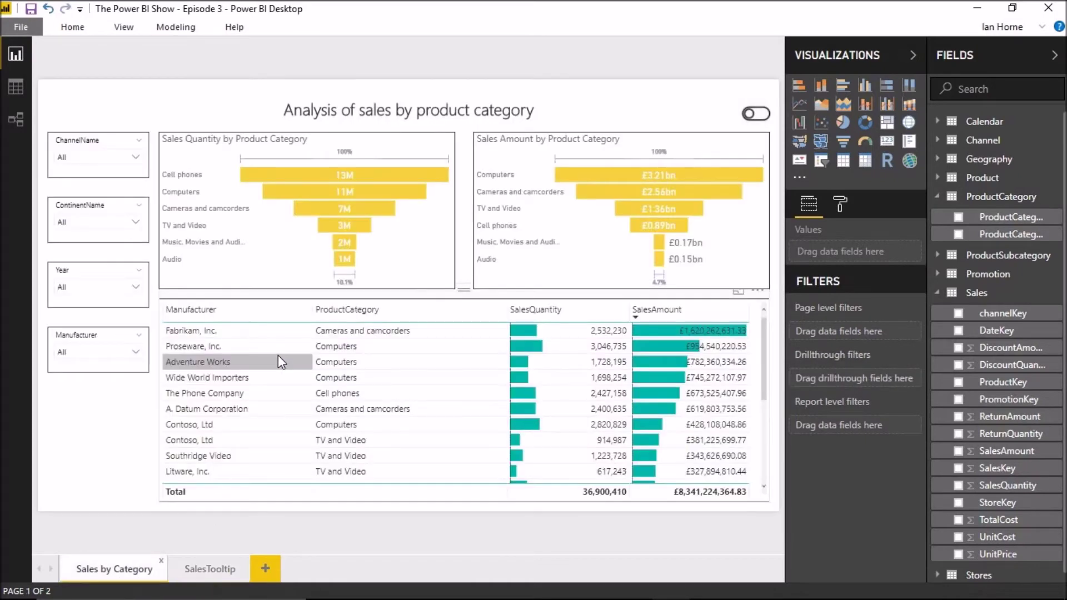
left_click(400, 171)
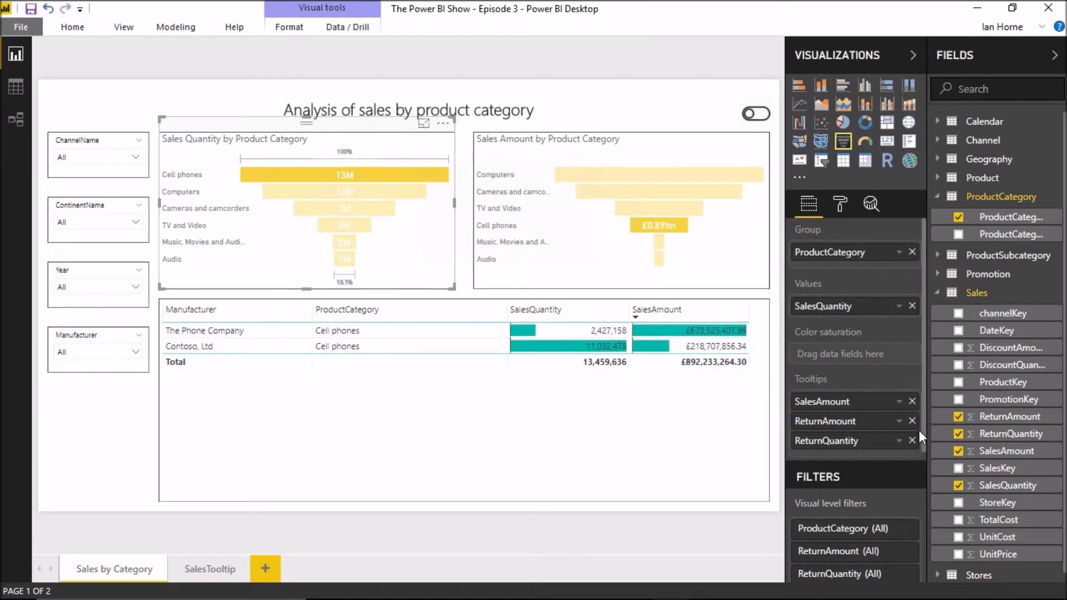
left_click_drag(922, 418, 922, 549)
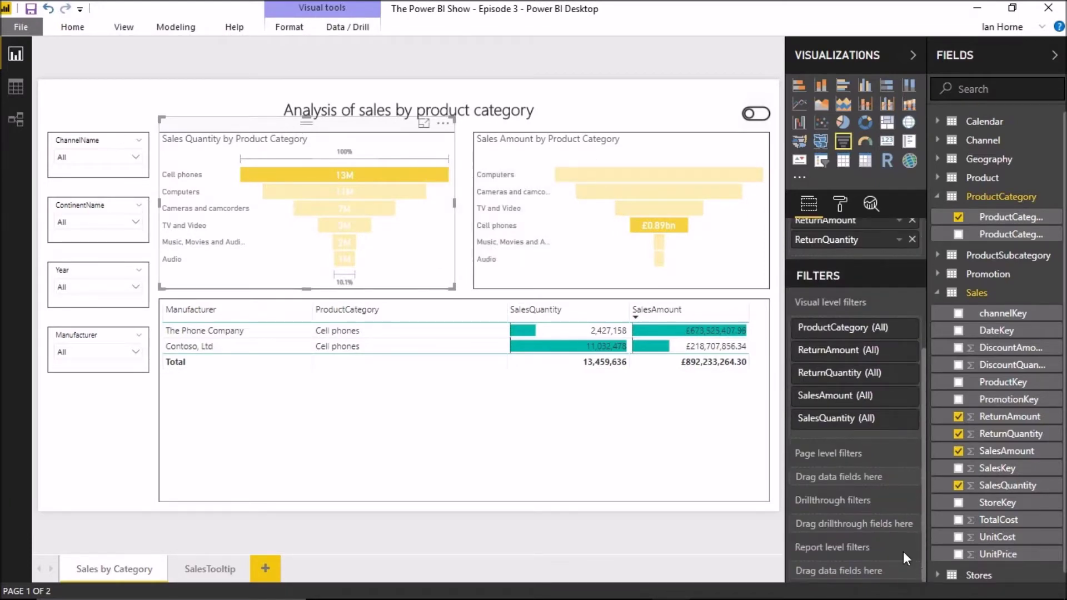
Turn on report page tooltips for the Sales Quantity funnel, then select the Sales Amount funnel.
left_click(839, 204)
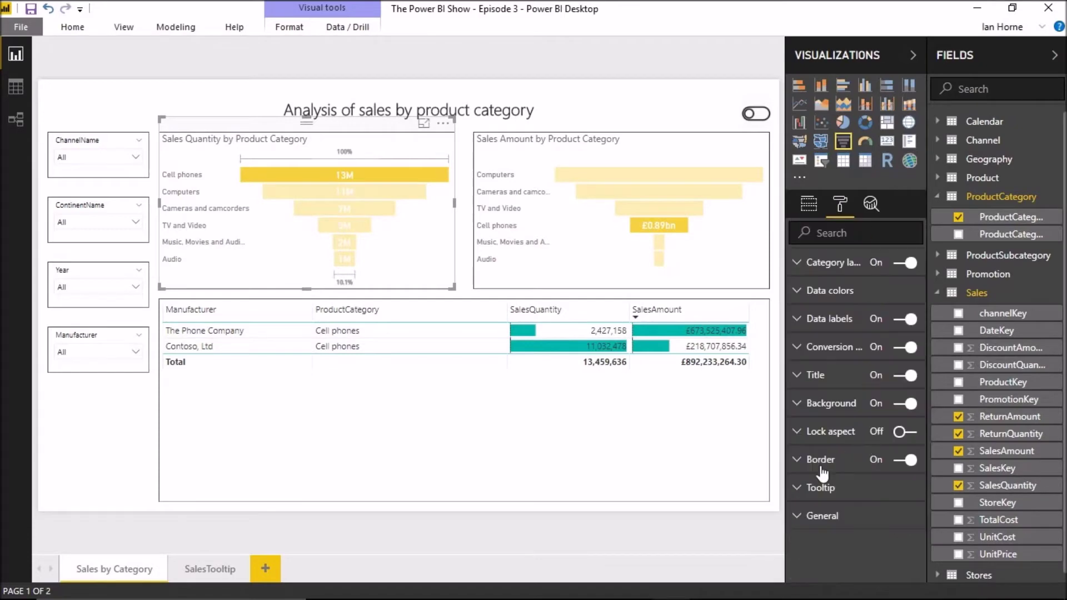
left_click(815, 488)
left_click(901, 517)
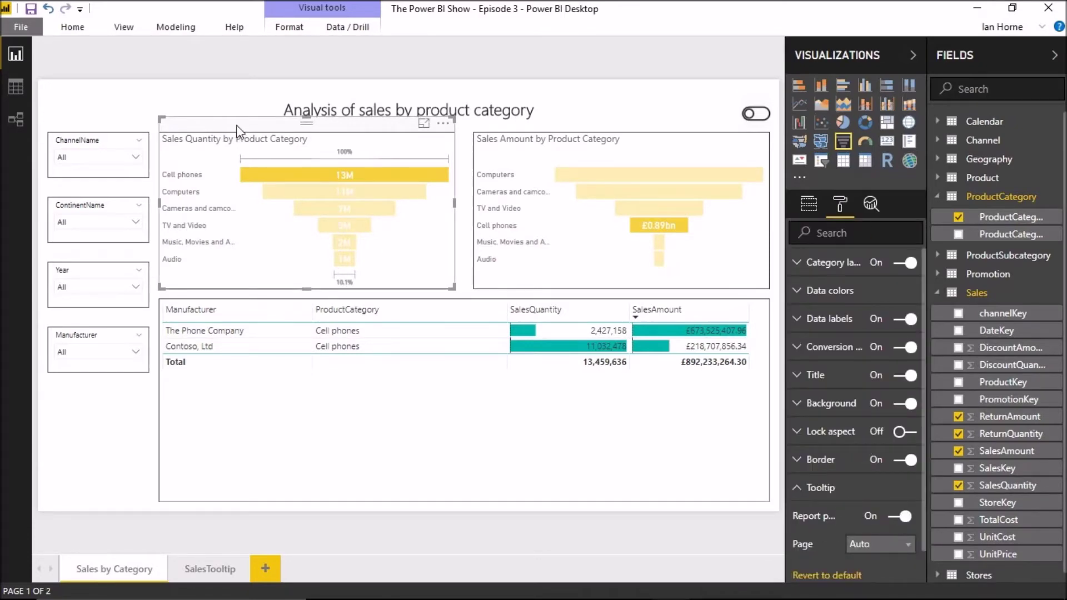
mouse_move(309, 170)
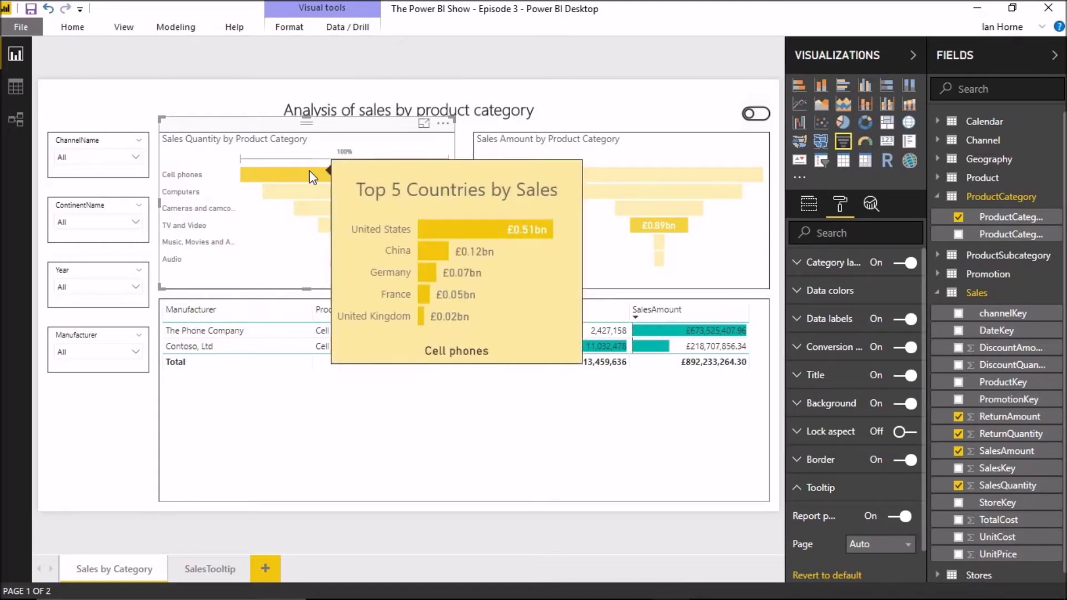
left_click(665, 175)
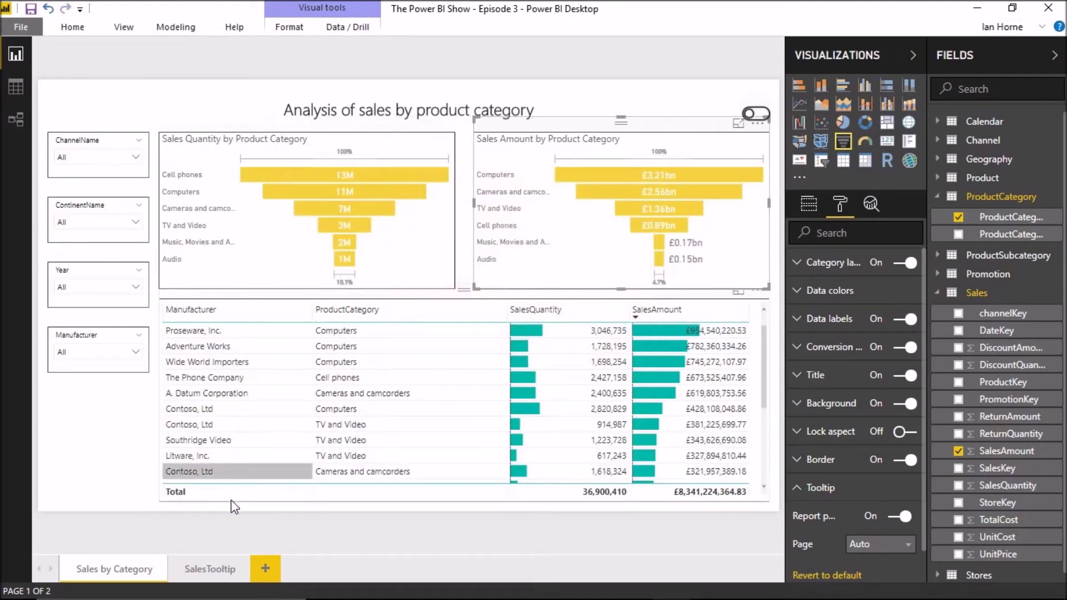
Make SalesQuantity the SalesTooltip page's tooltip field in place of ProductCategory, checking Sales by Category.
left_click(216, 570)
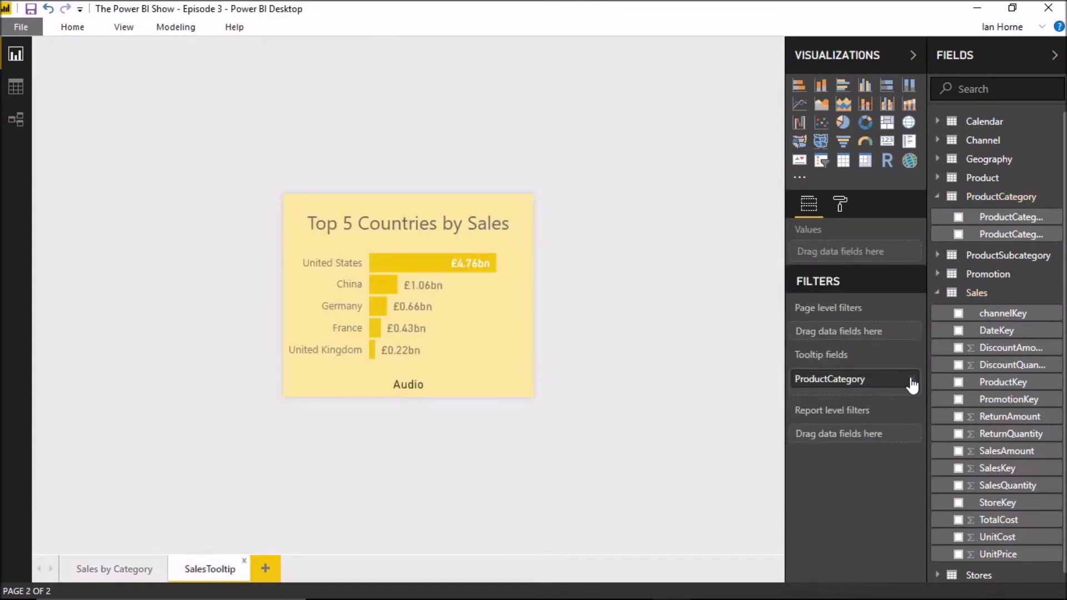
left_click(82, 571)
left_click_drag(981, 488, 911, 389)
left_click(125, 568)
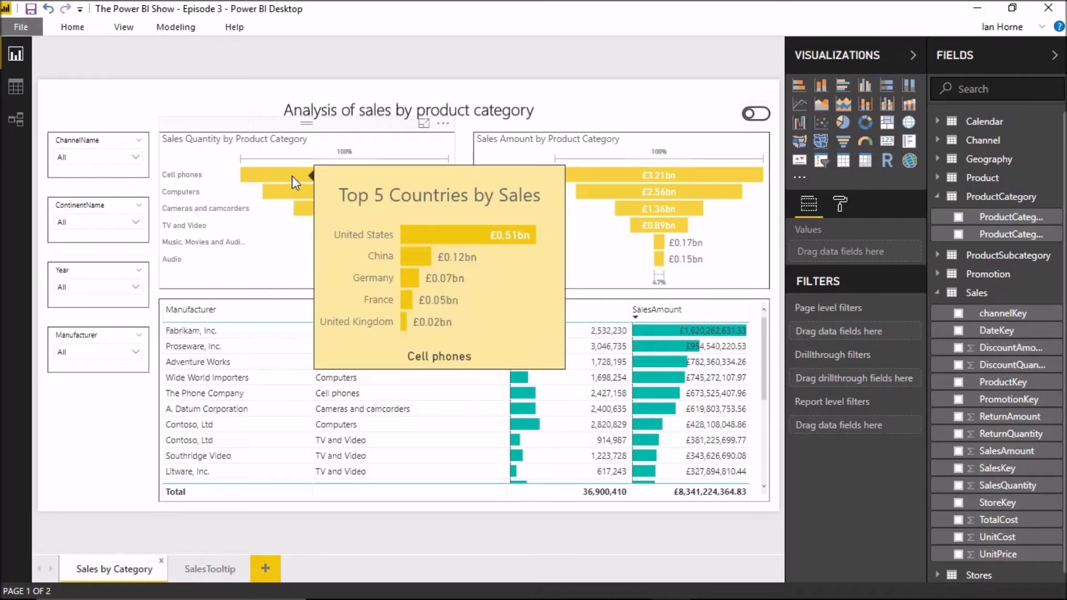
mouse_move(612, 176)
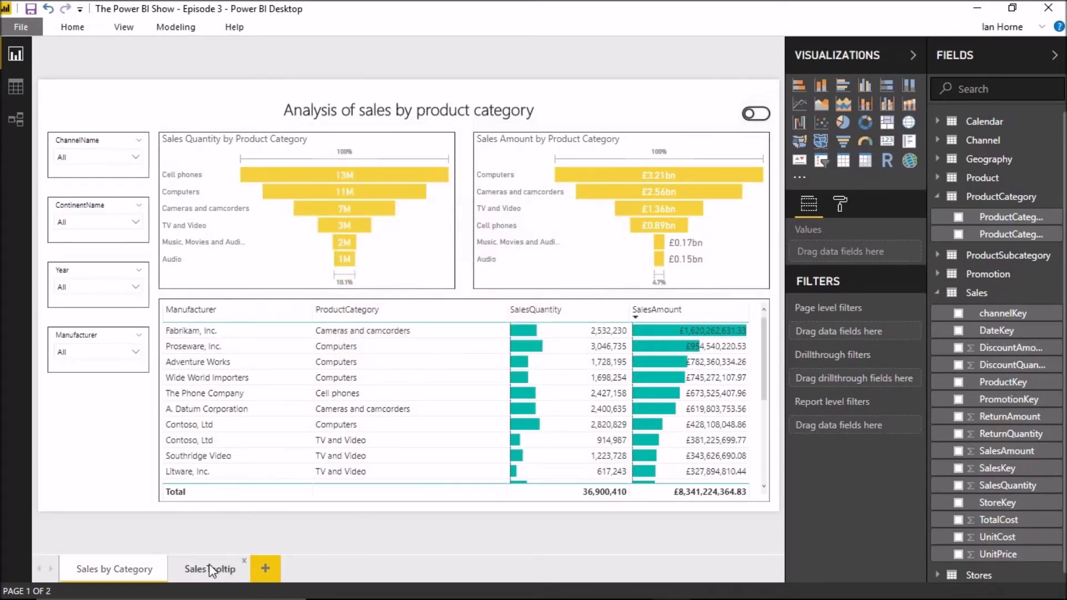
left_click(224, 568)
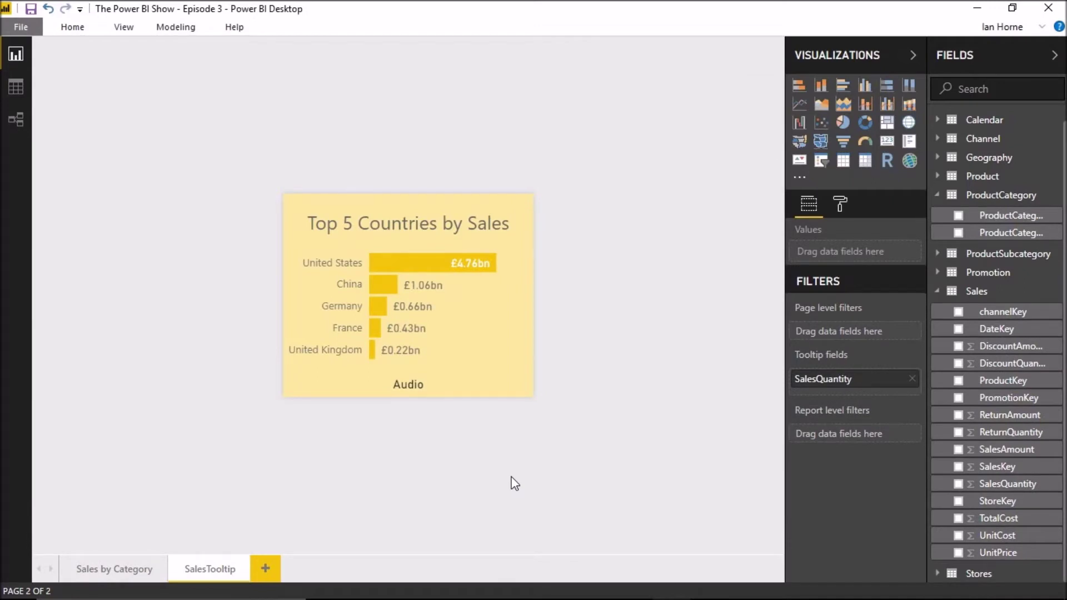
Add a blank Page 1, switch its Tooltip setting on and set Page Size Type to Tooltip.
left_click(264, 568)
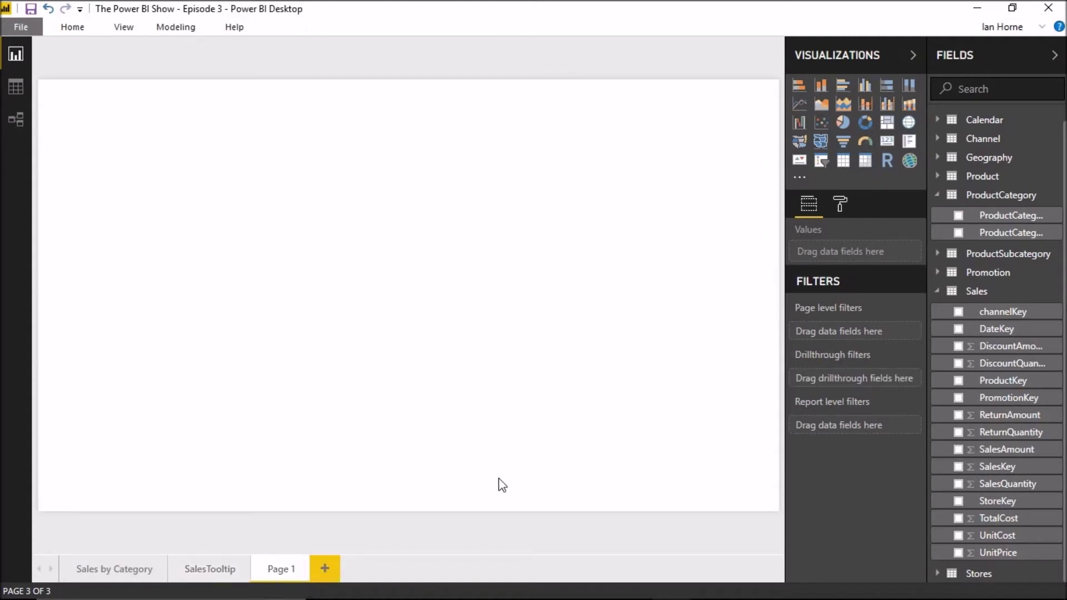
left_click(841, 210)
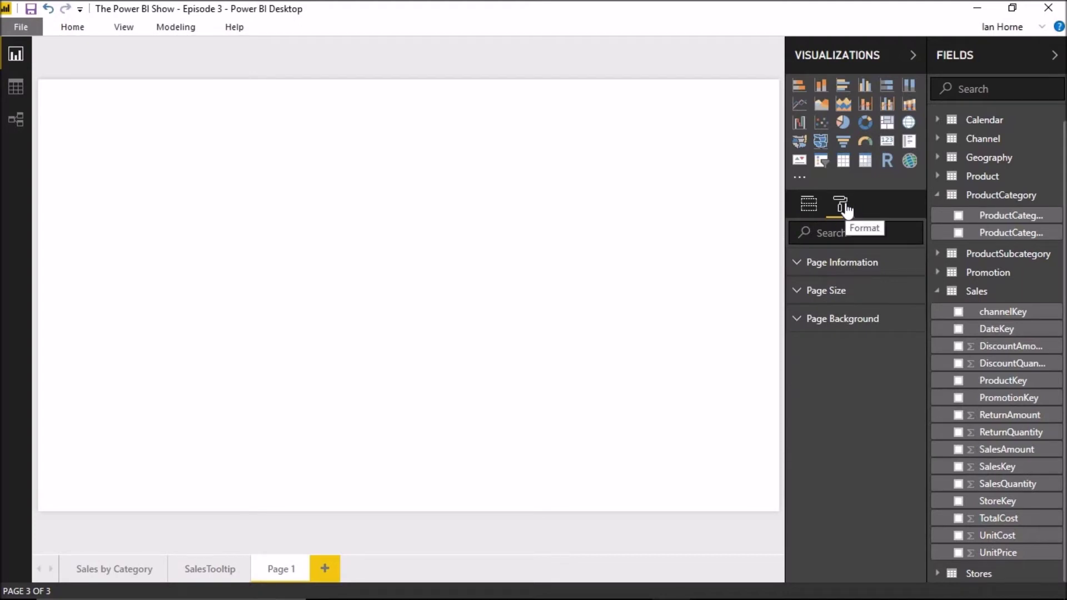
left_click(817, 267)
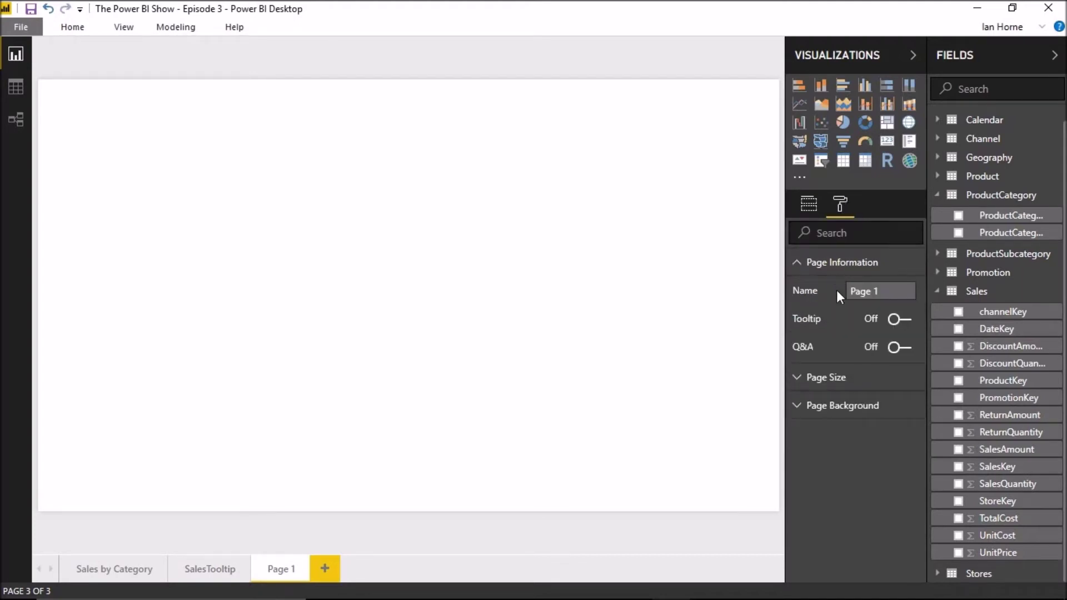
left_click(895, 321)
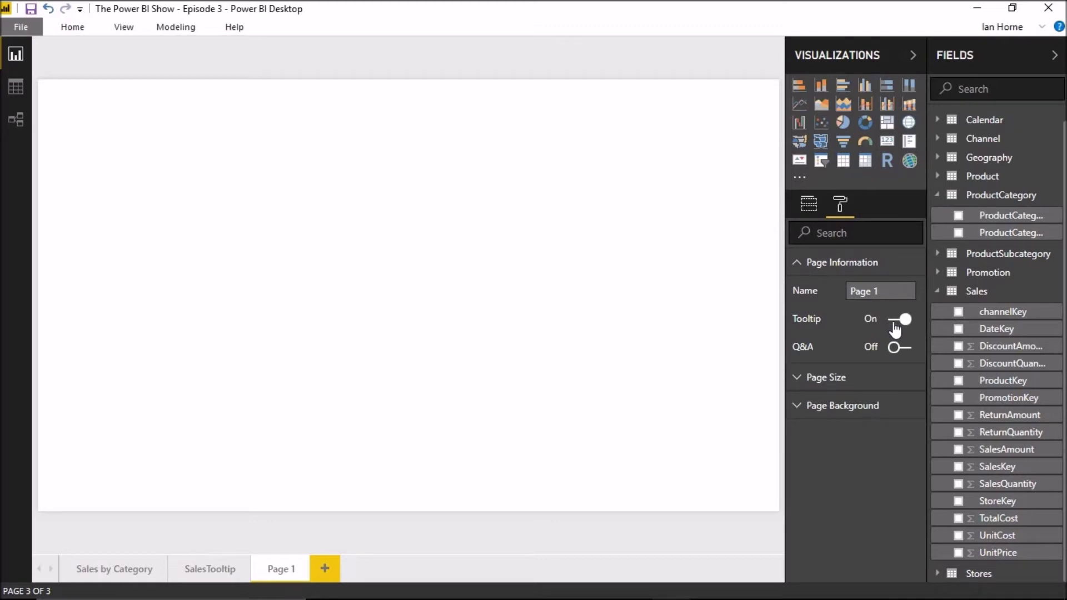
left_click(817, 377)
left_click(864, 413)
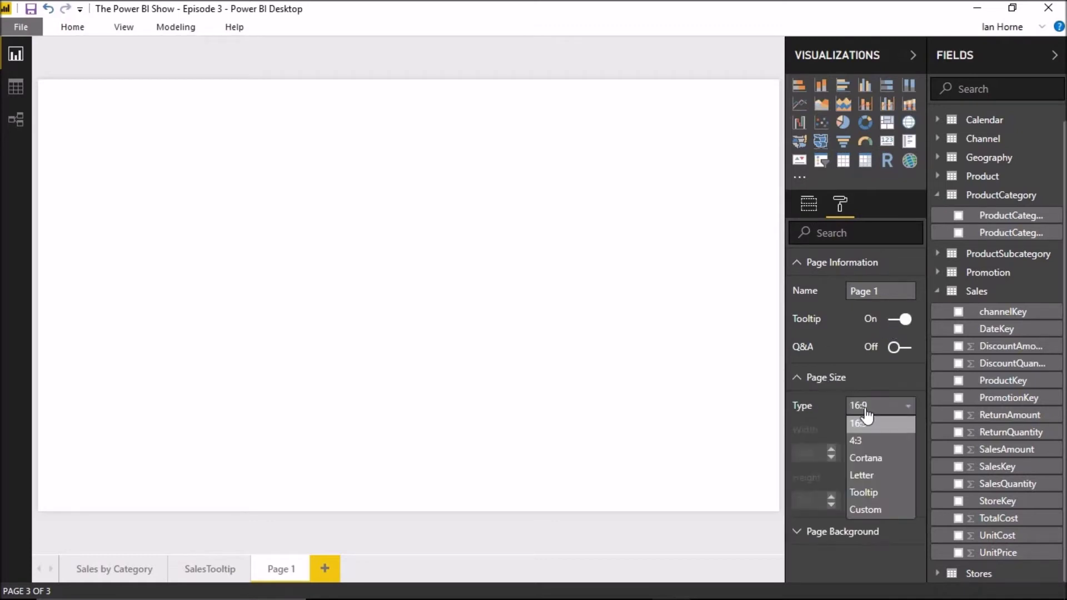
left_click(876, 497)
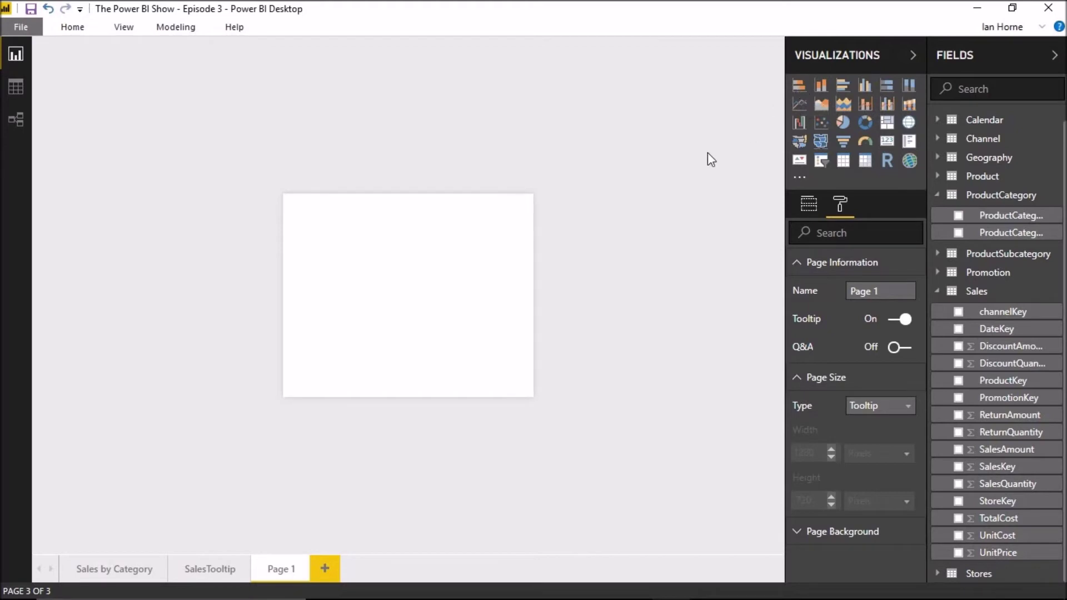
Build a stacked bar chart of SalesAmount by Manufacturer on the new page.
left_click(799, 88)
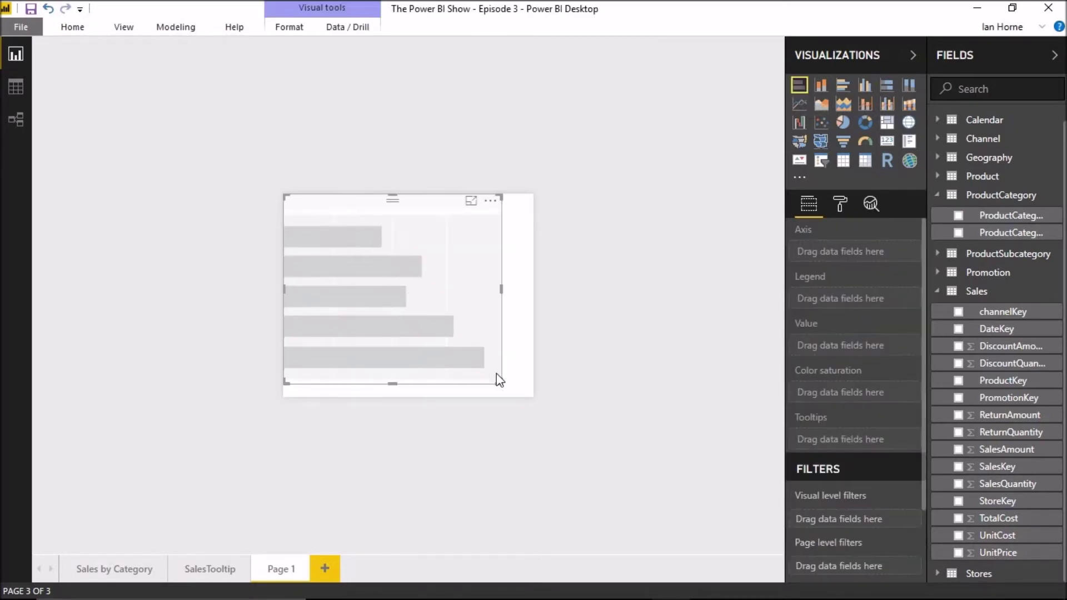
left_click(661, 431)
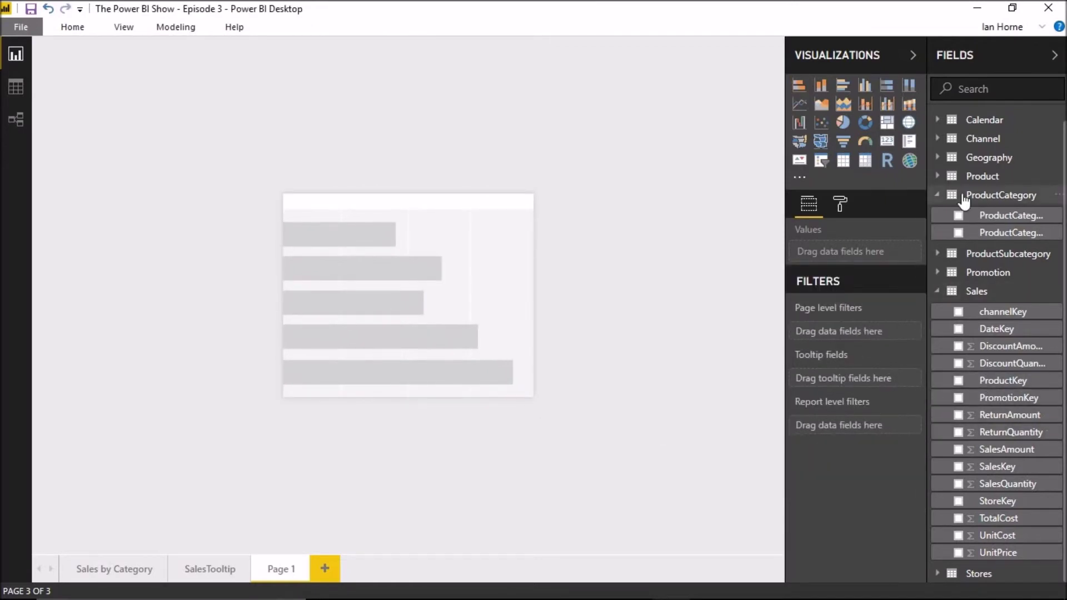
left_click(954, 179)
left_click_drag(994, 231, 431, 302)
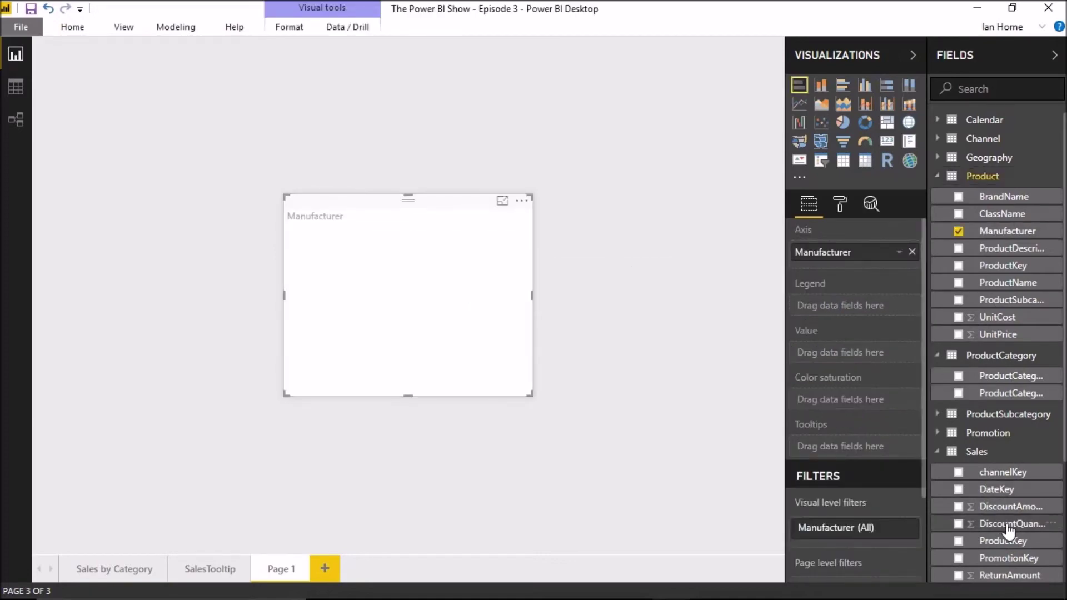
scroll(1011, 534, "down", 3)
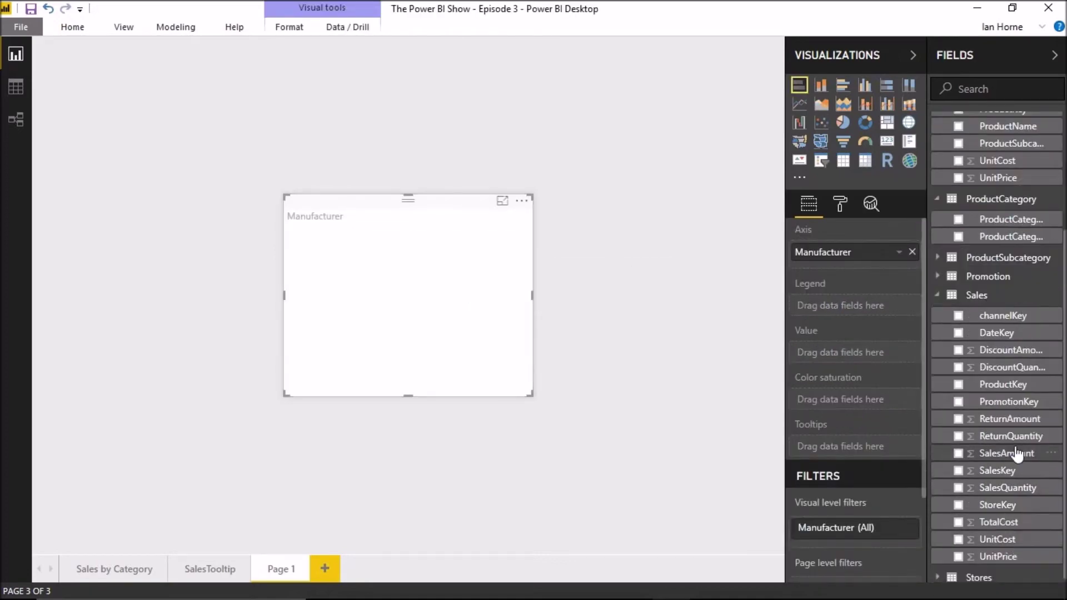
left_click_drag(1017, 454, 431, 295)
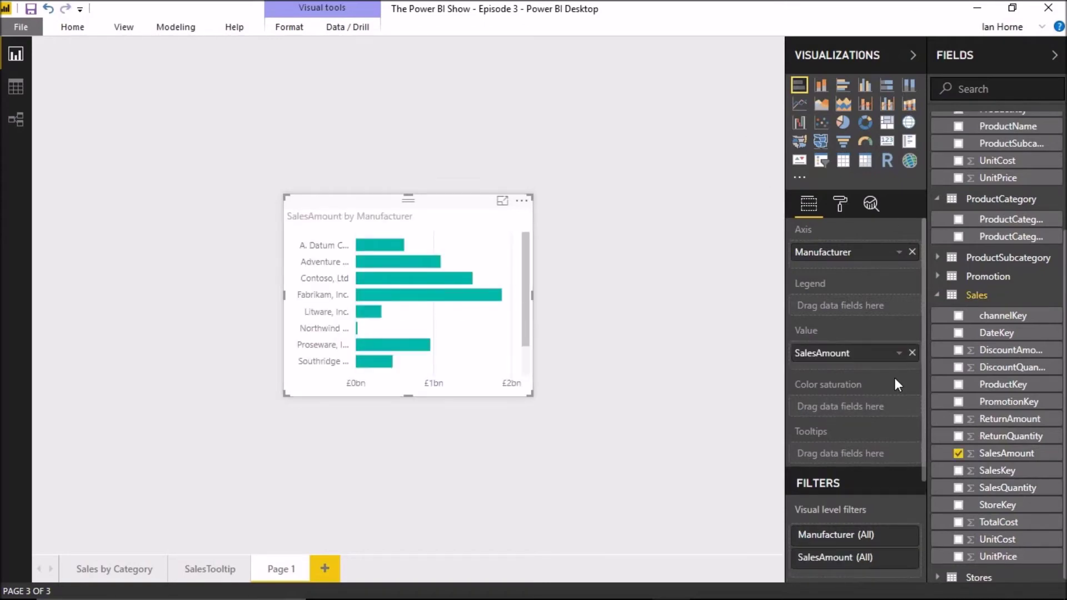
left_click(598, 302)
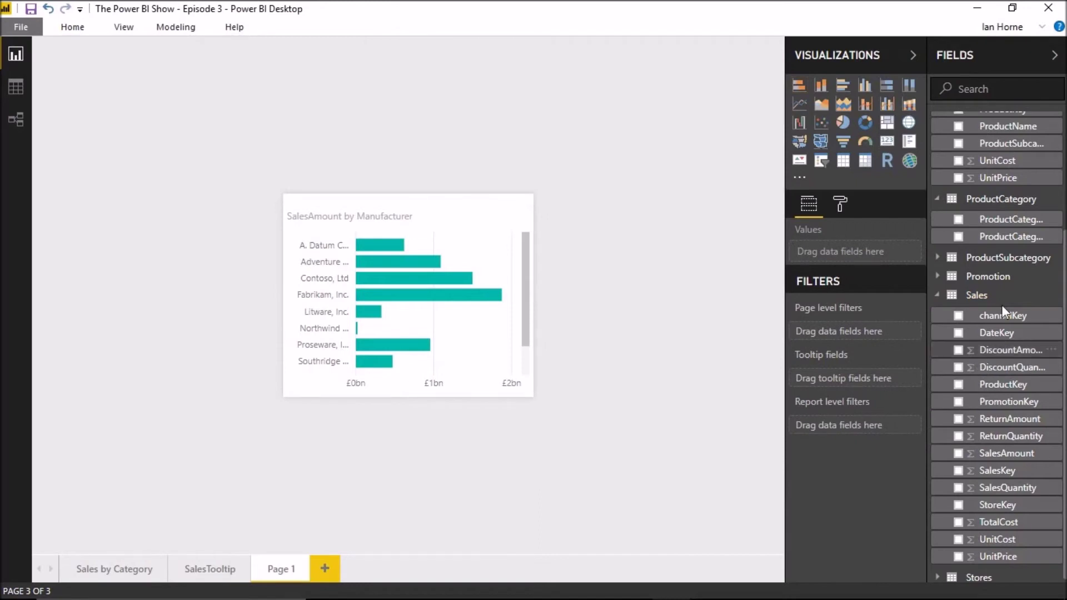
Set ProductCategory as the page's tooltip field and rename the page Tooltip2.
left_click_drag(995, 219, 878, 378)
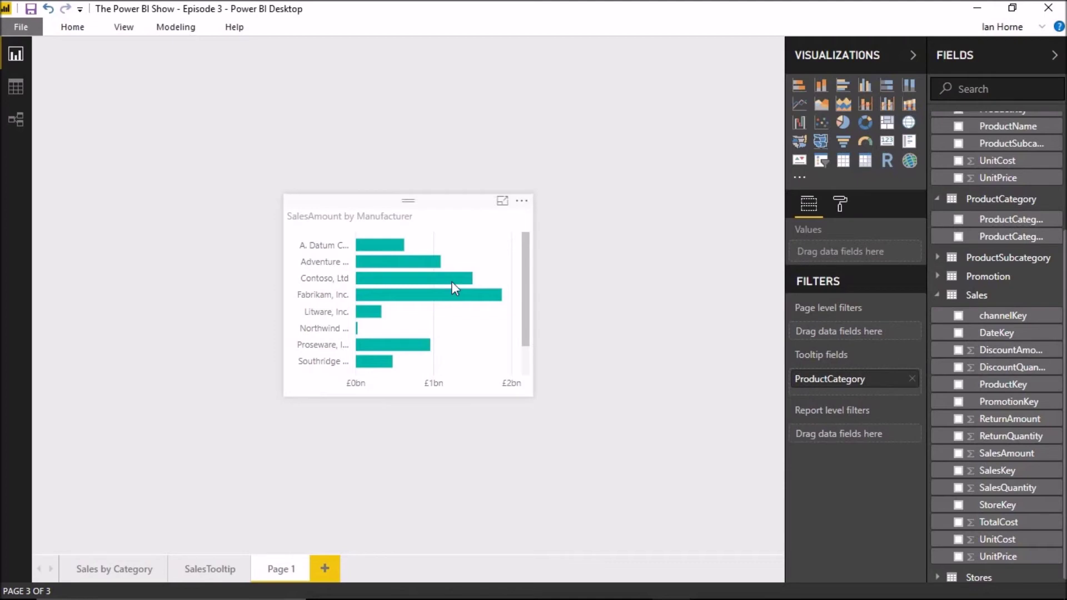
double_click(288, 572)
type("Tooltip2")
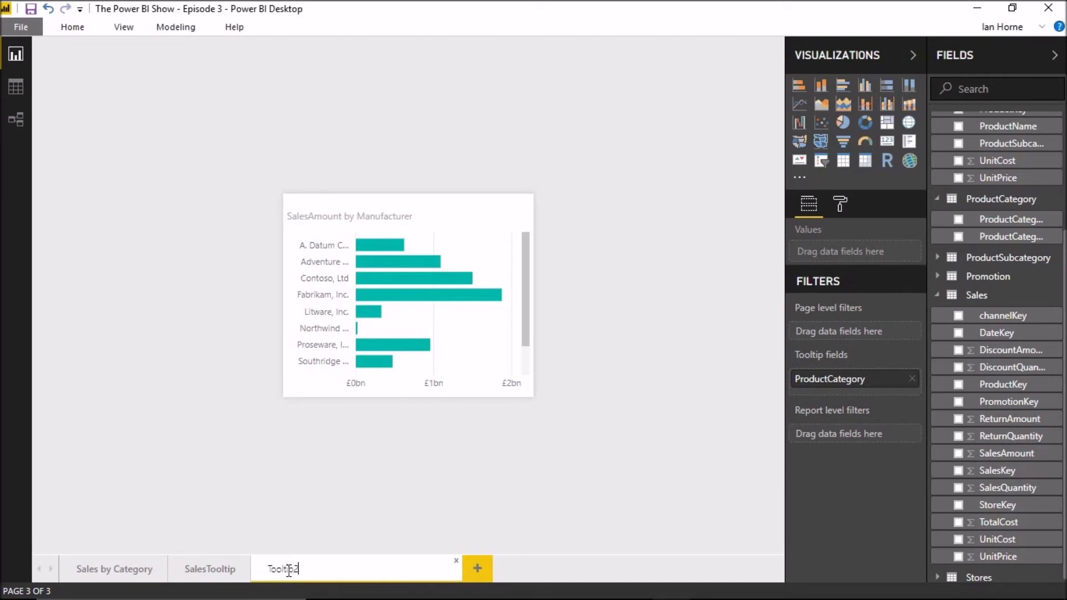
key("Return")
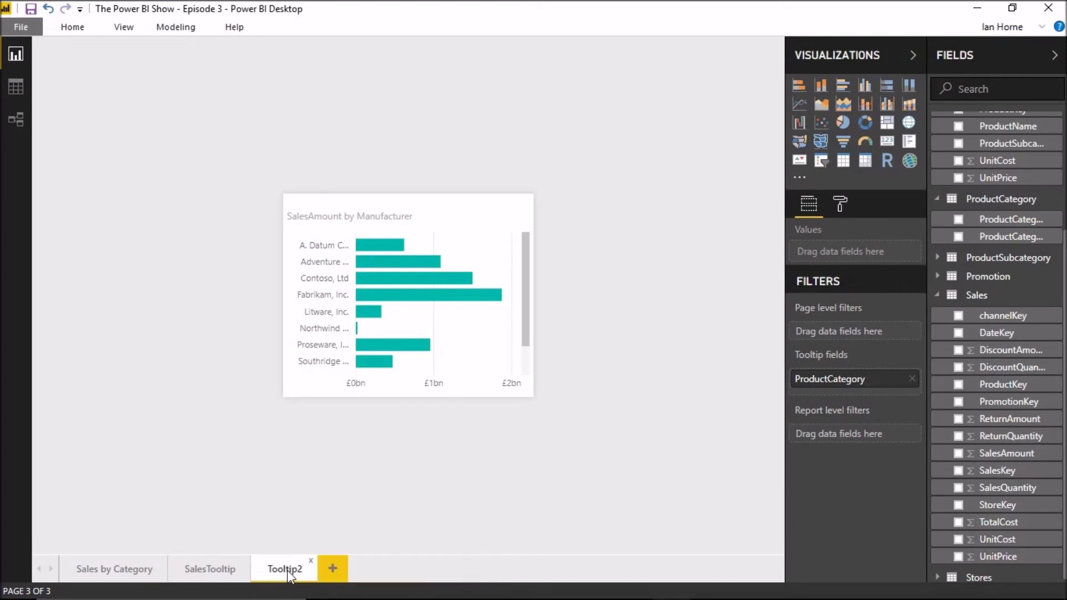
Preview the tooltips on both funnels of the Sales by Category page.
left_click(129, 573)
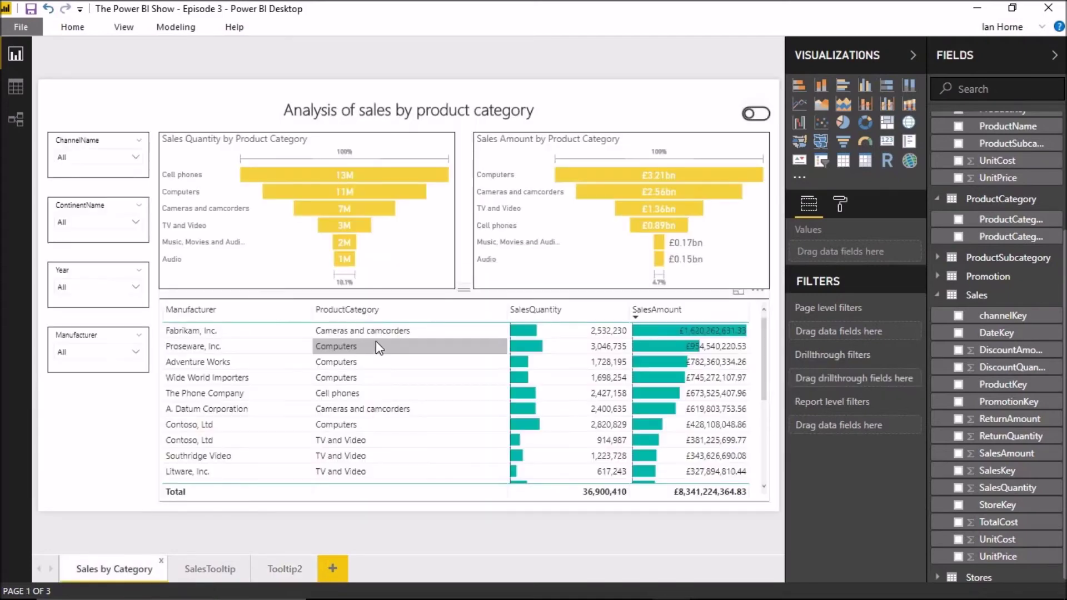
mouse_move(371, 177)
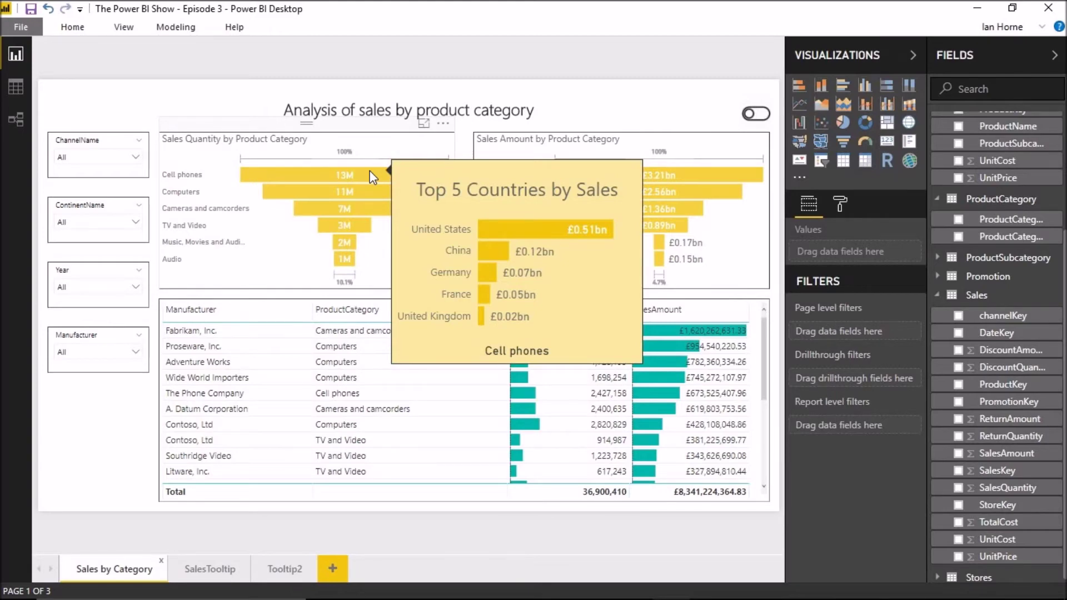
mouse_move(699, 176)
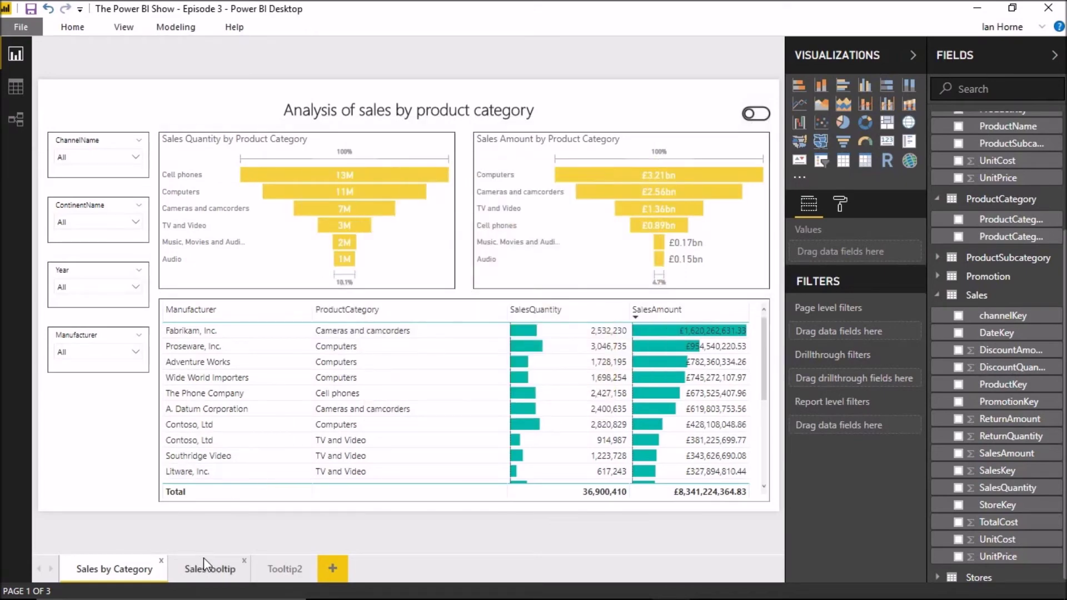
Look over the SalesTooltip and Tooltip2 pages, then return to Sales by Category.
left_click(212, 577)
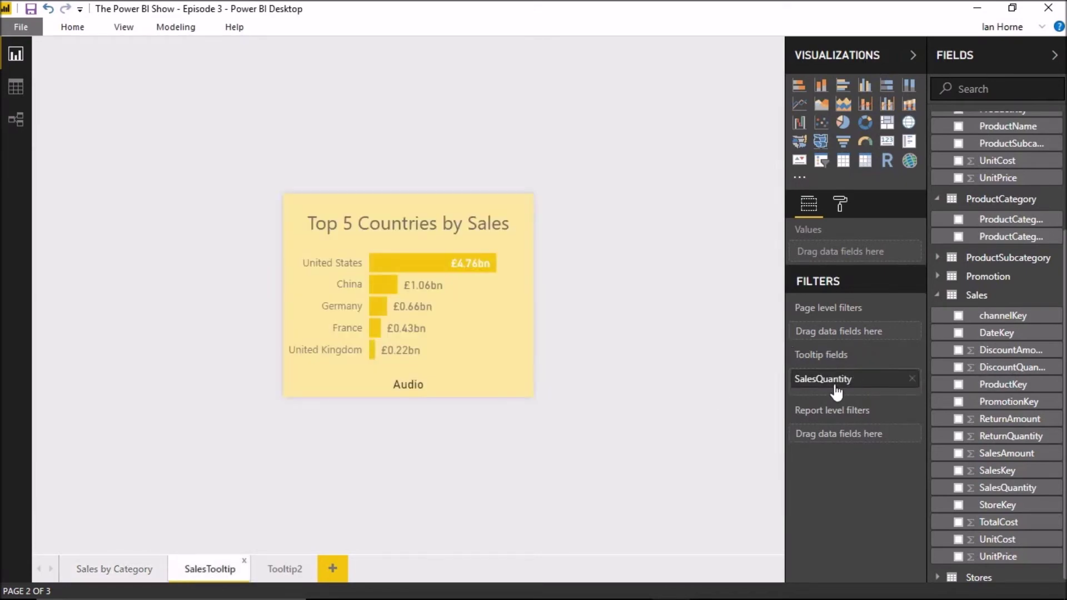
left_click(288, 566)
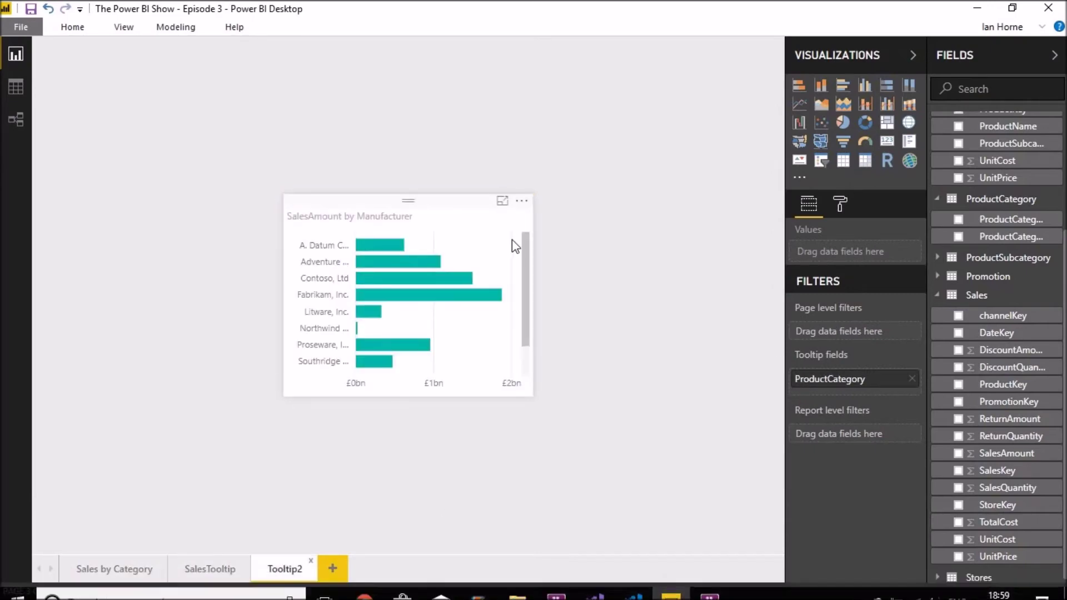
left_click(127, 566)
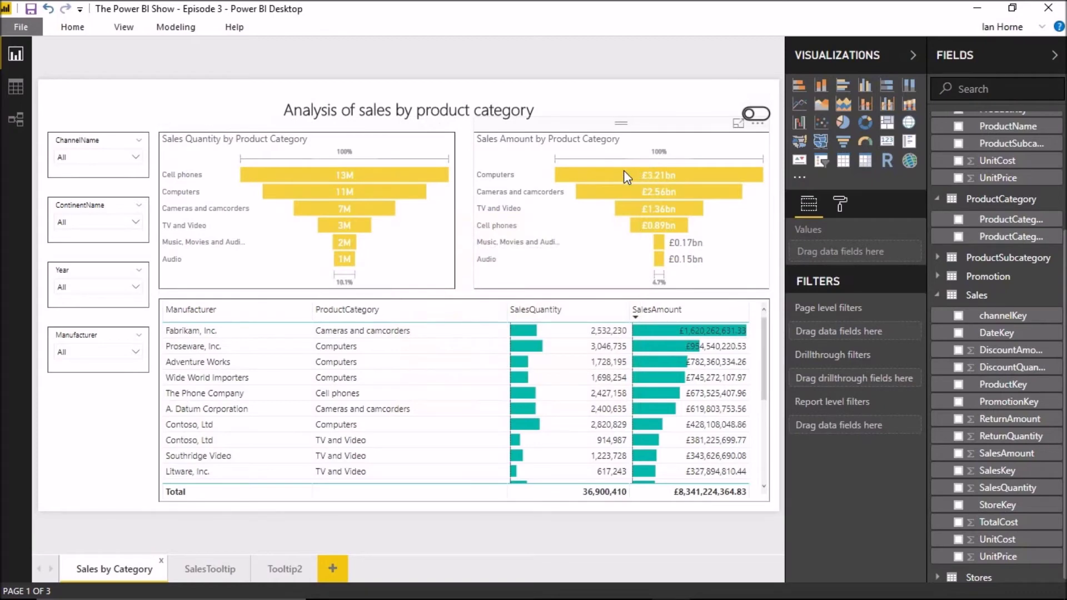
mouse_move(617, 173)
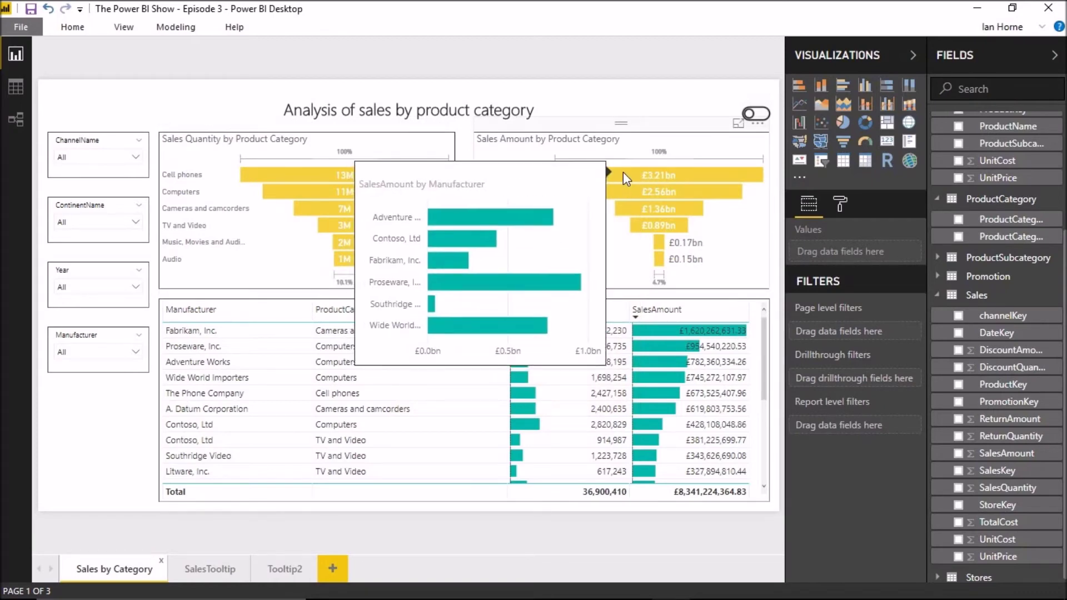
mouse_move(631, 197)
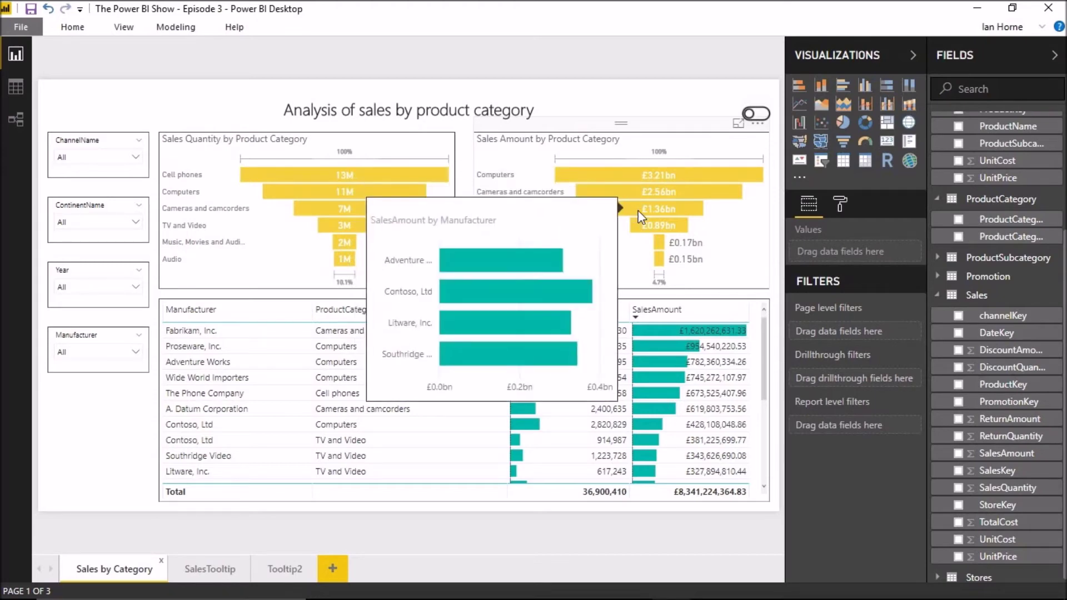
mouse_move(645, 221)
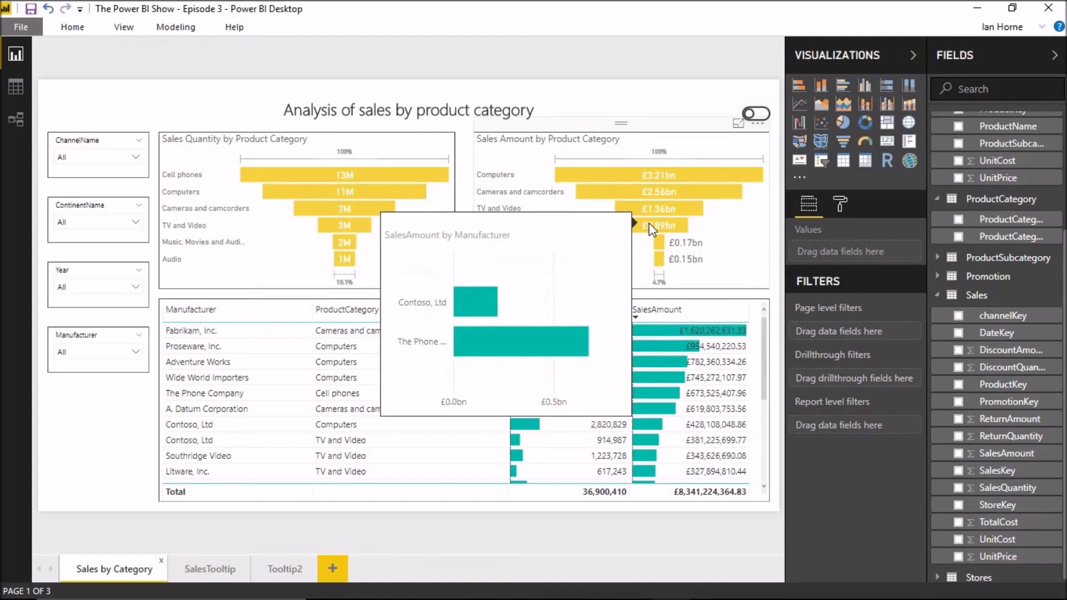
mouse_move(660, 243)
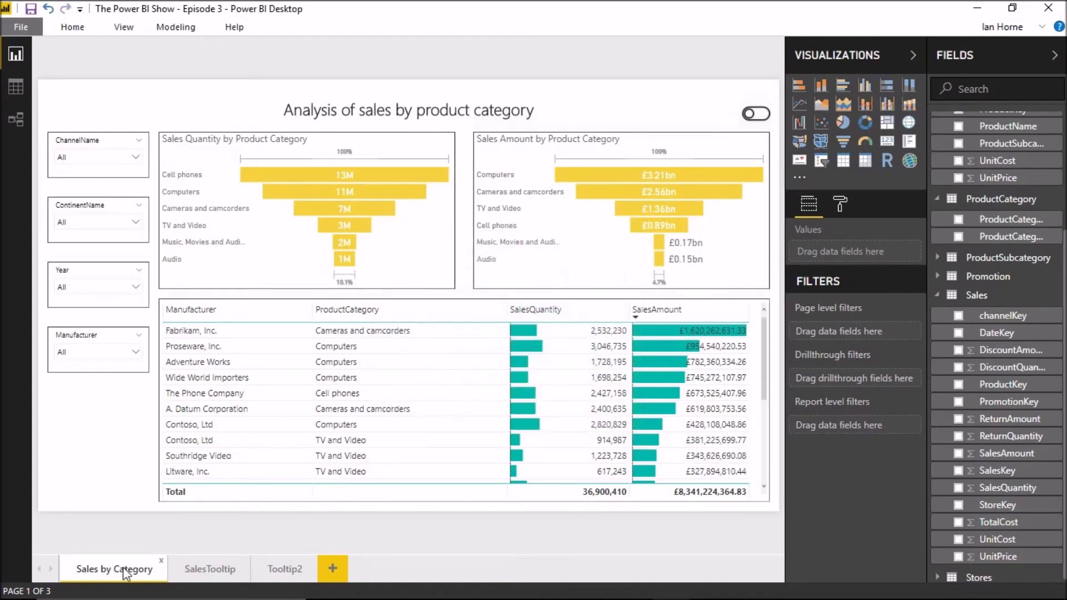
On SalesTooltip, replace the SalesQuantity tooltip field with ProductCategory, then return to Sales by Category.
left_click(195, 567)
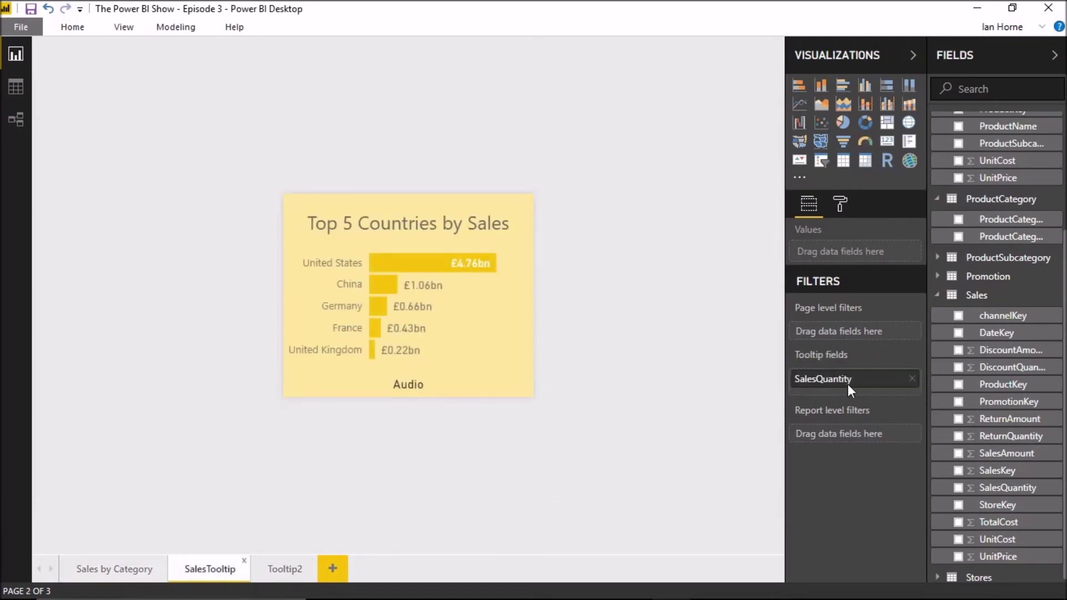
left_click_drag(1000, 219, 862, 380)
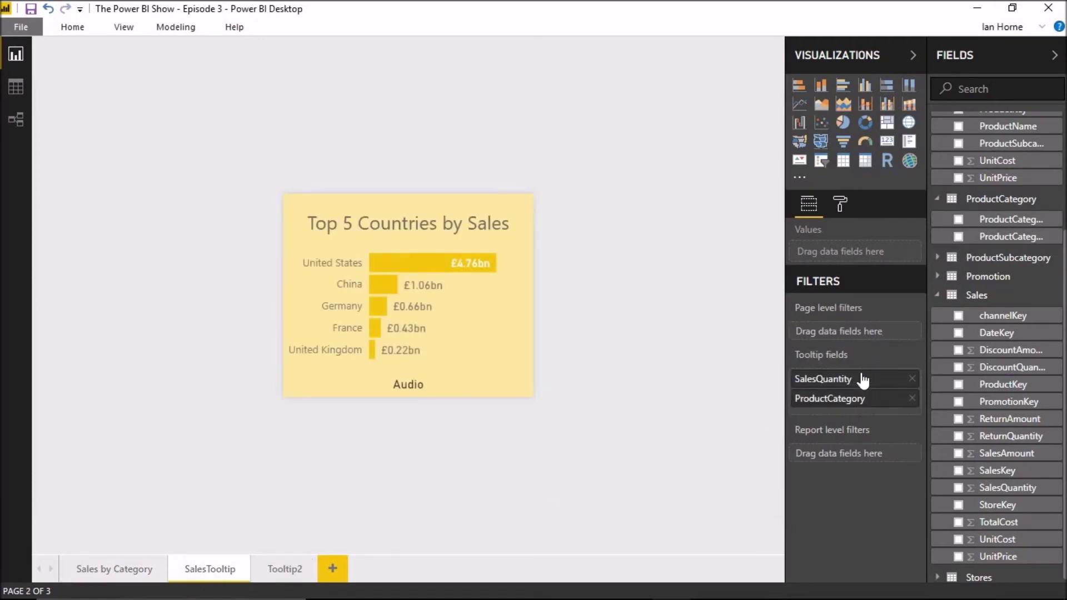
left_click(912, 379)
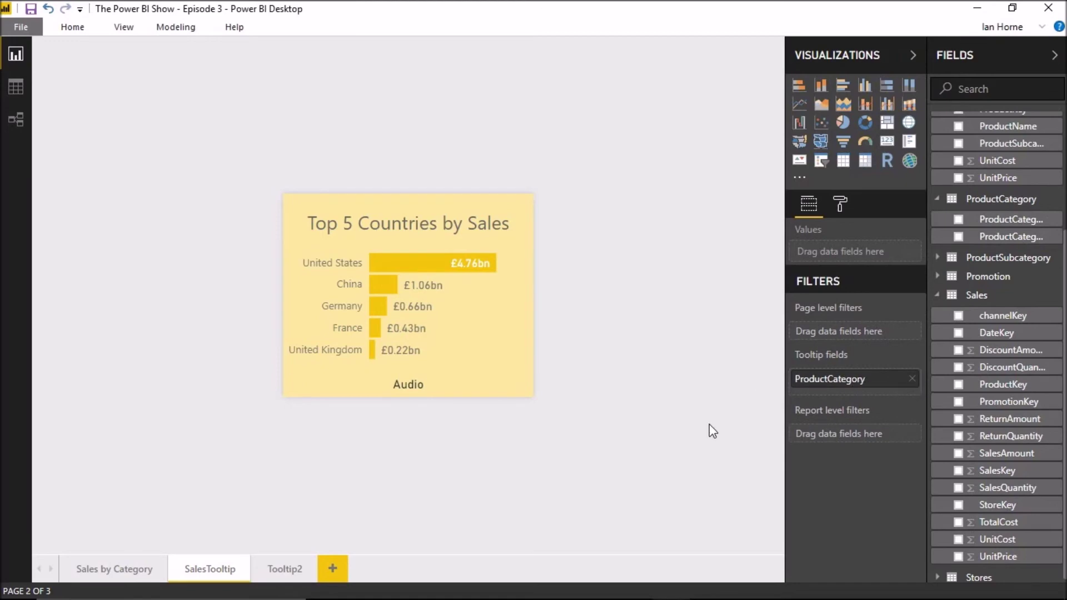
left_click(122, 569)
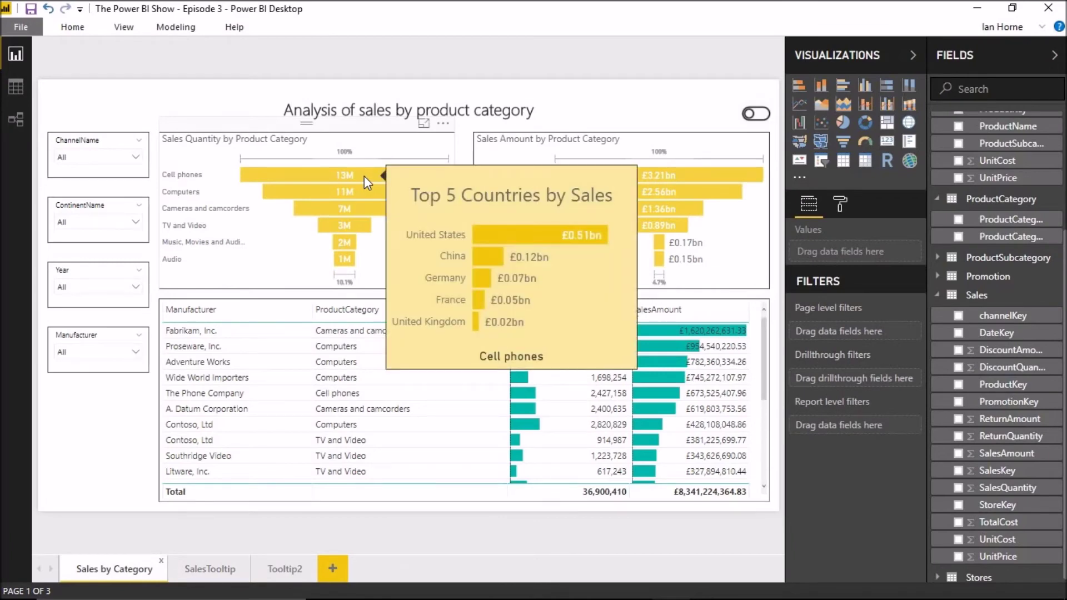
mouse_move(680, 174)
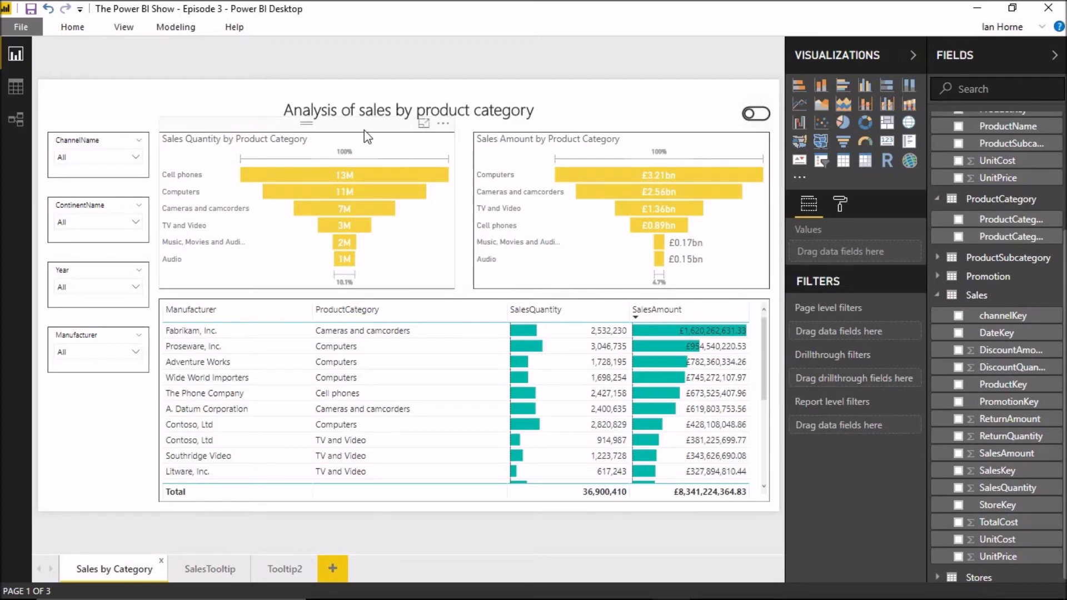
Set the Sales Quantity by Product Category funnel's tooltip page to Tooltip2.
left_click(235, 122)
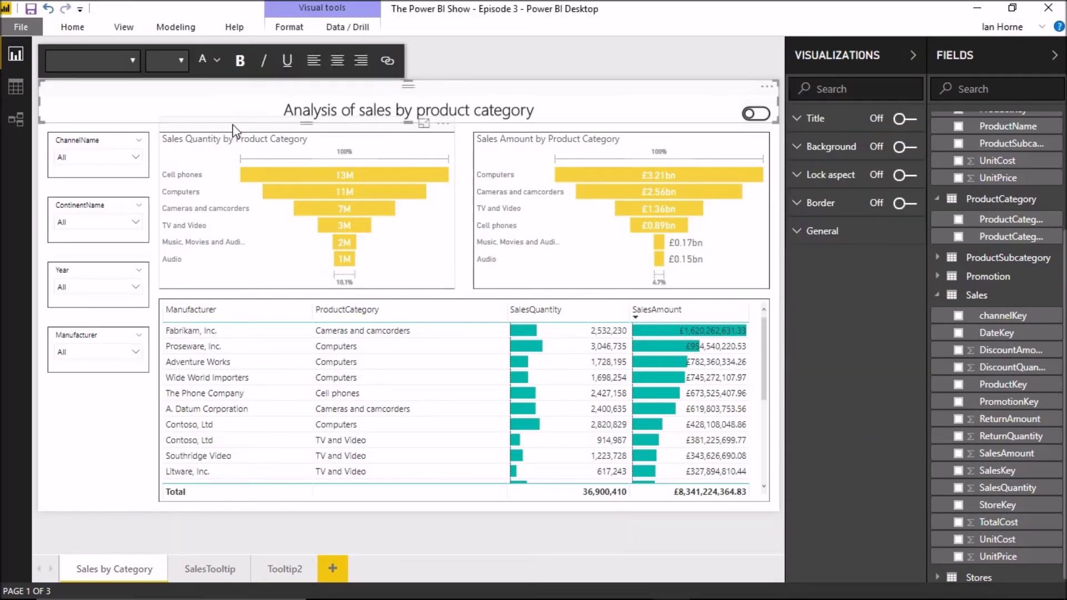
left_click(232, 125)
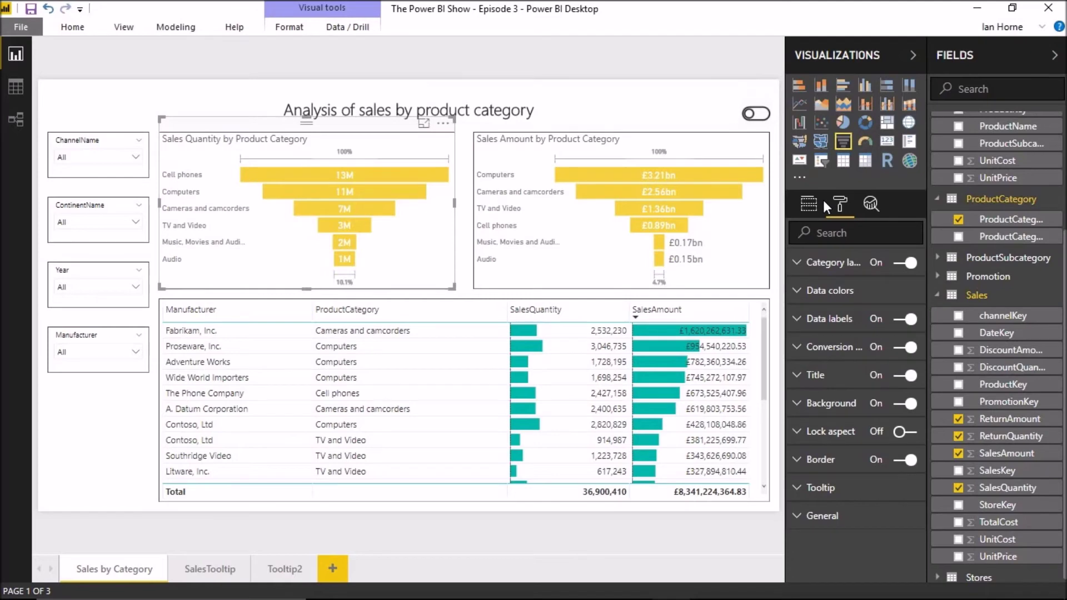
left_click(832, 491)
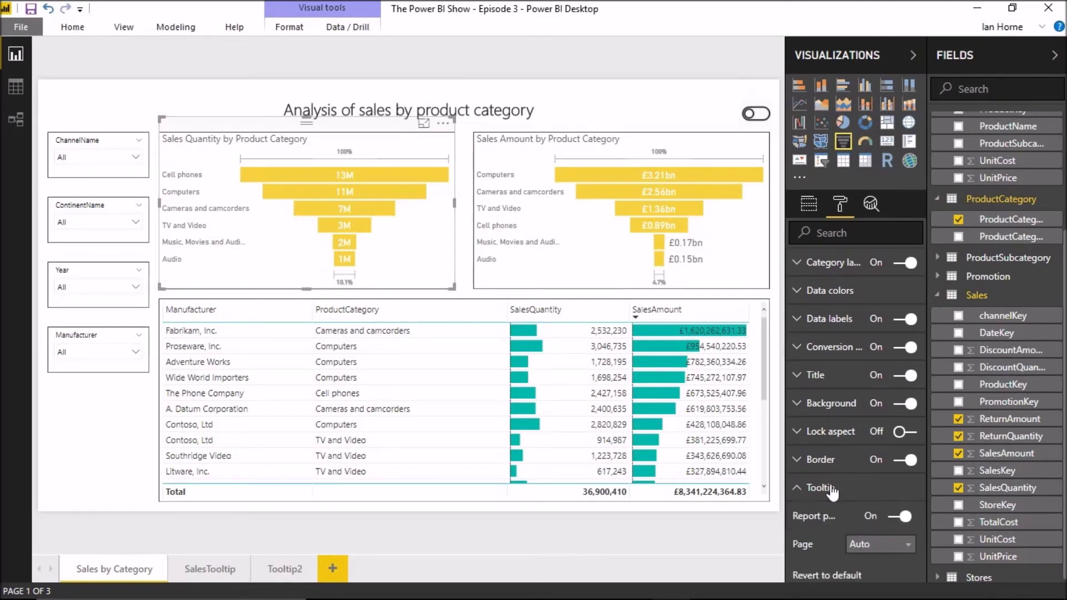
scroll(883, 489, "down", 1)
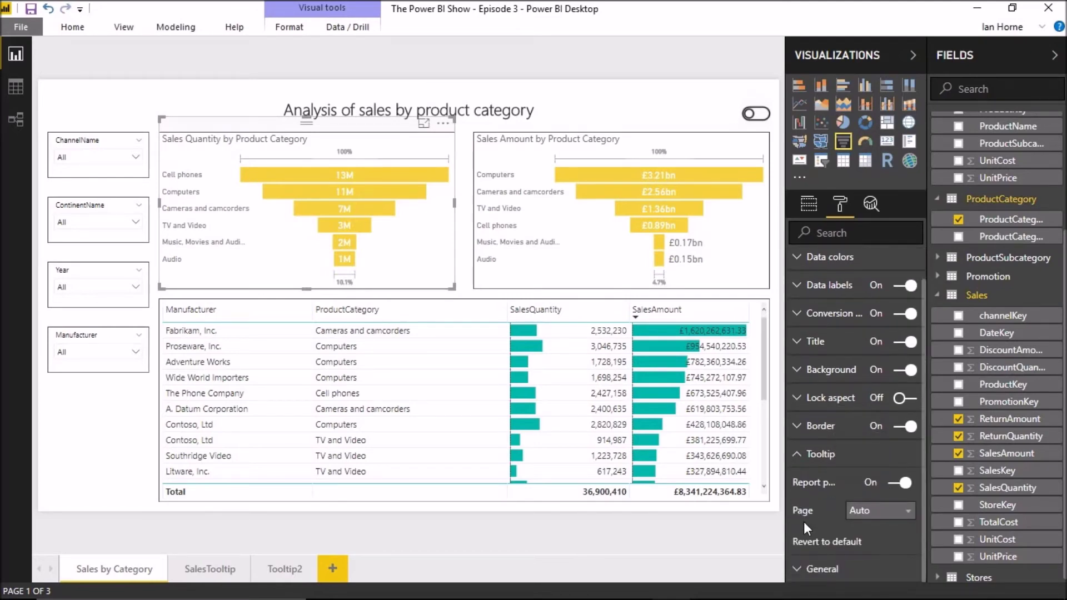
left_click(902, 512)
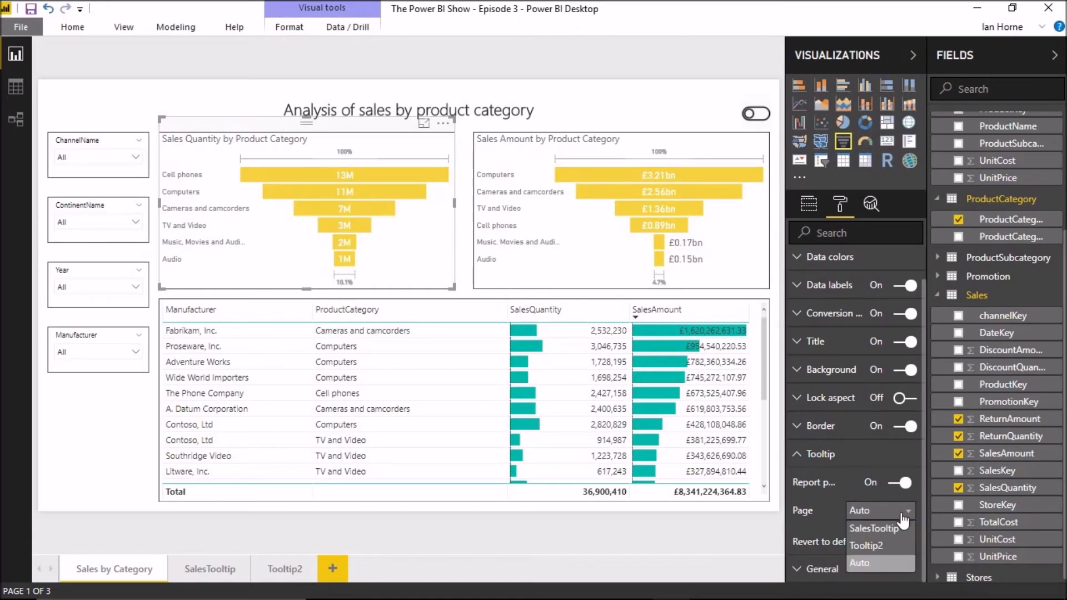
left_click(873, 546)
left_click(564, 543)
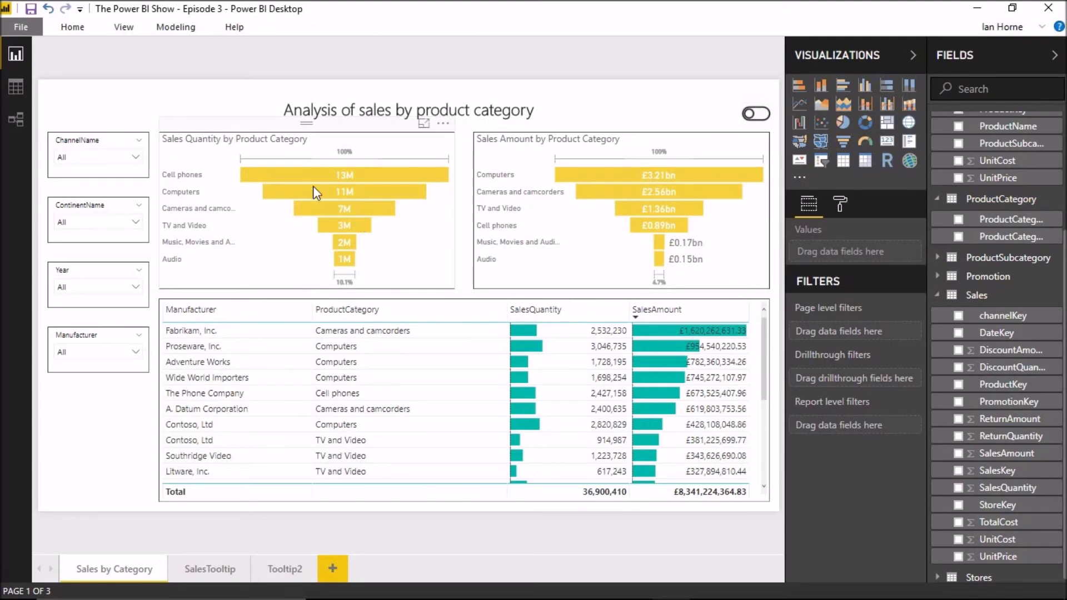
mouse_move(312, 175)
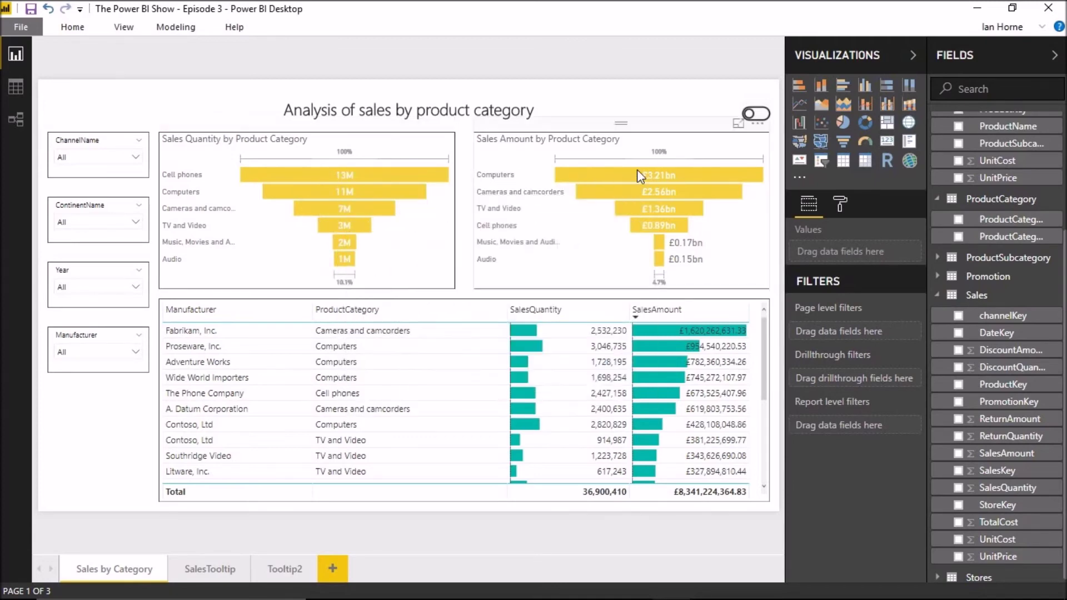
mouse_move(637, 170)
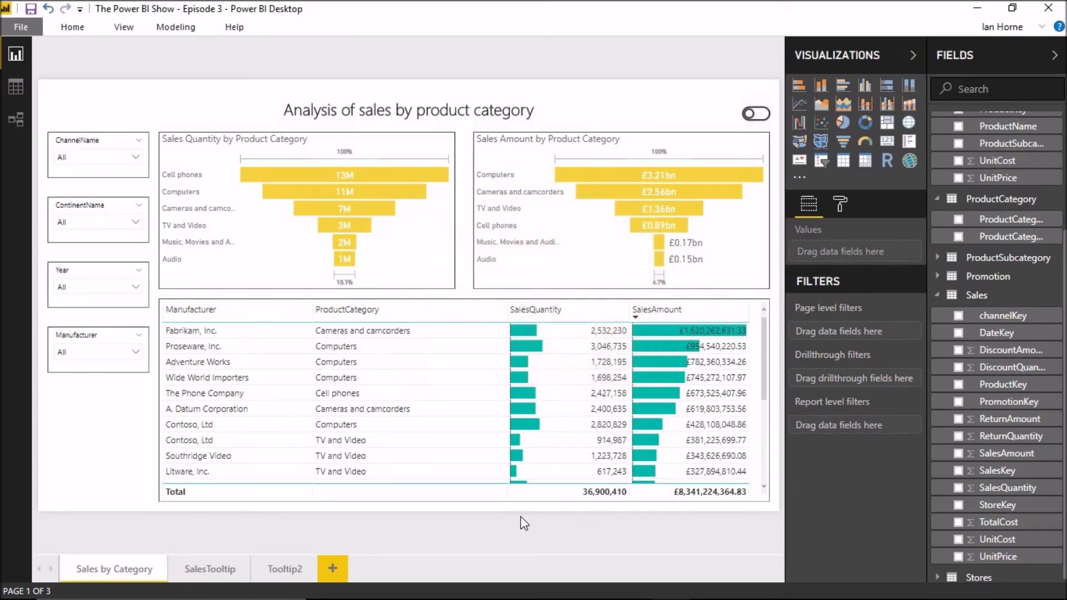
On Tooltip2, swap the ProductCategory tooltip field for SalesQuantity and SalesAmount, then return to Sales by Category.
left_click(283, 569)
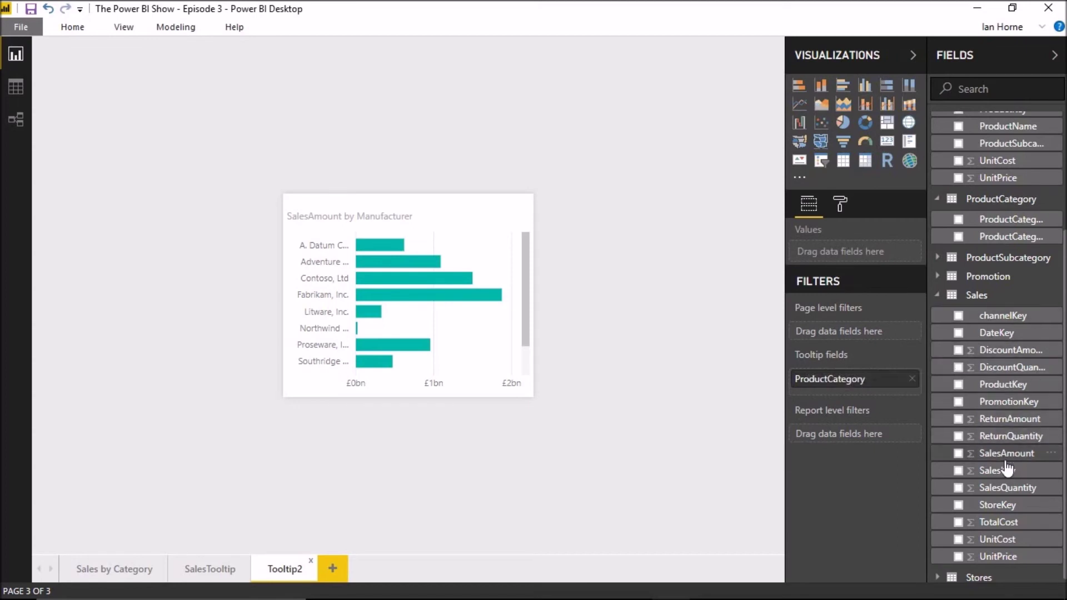
left_click_drag(1003, 488, 838, 374)
left_click_drag(1003, 452, 870, 401)
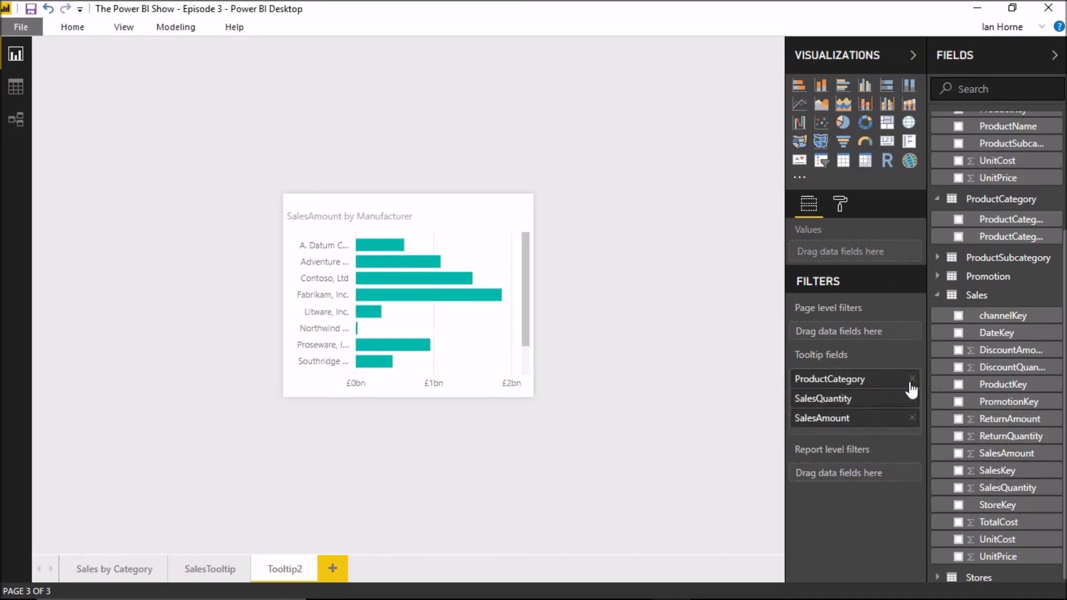
left_click(912, 379)
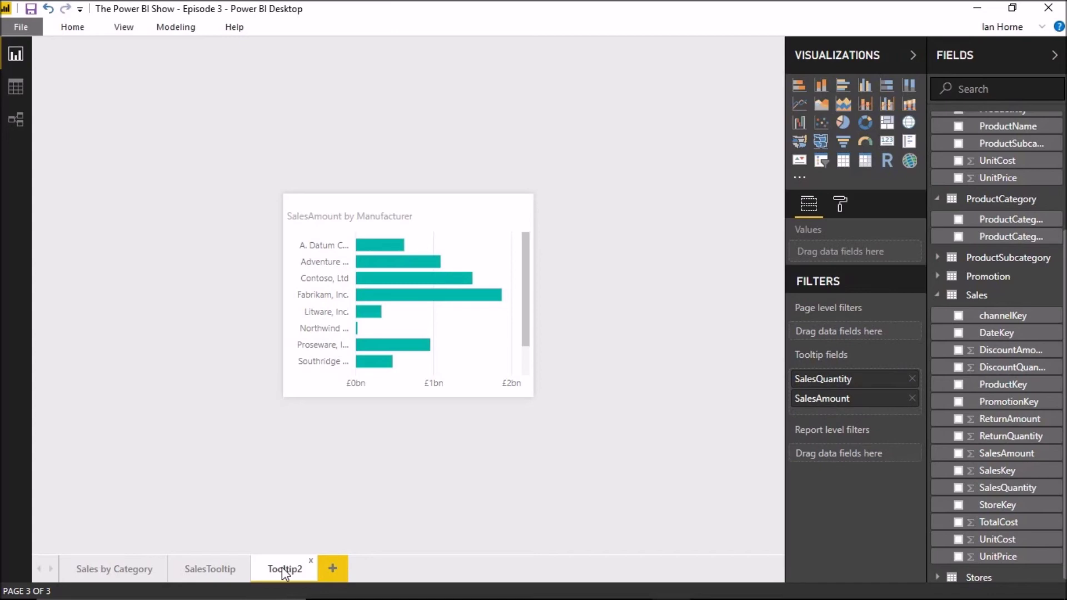
left_click(127, 572)
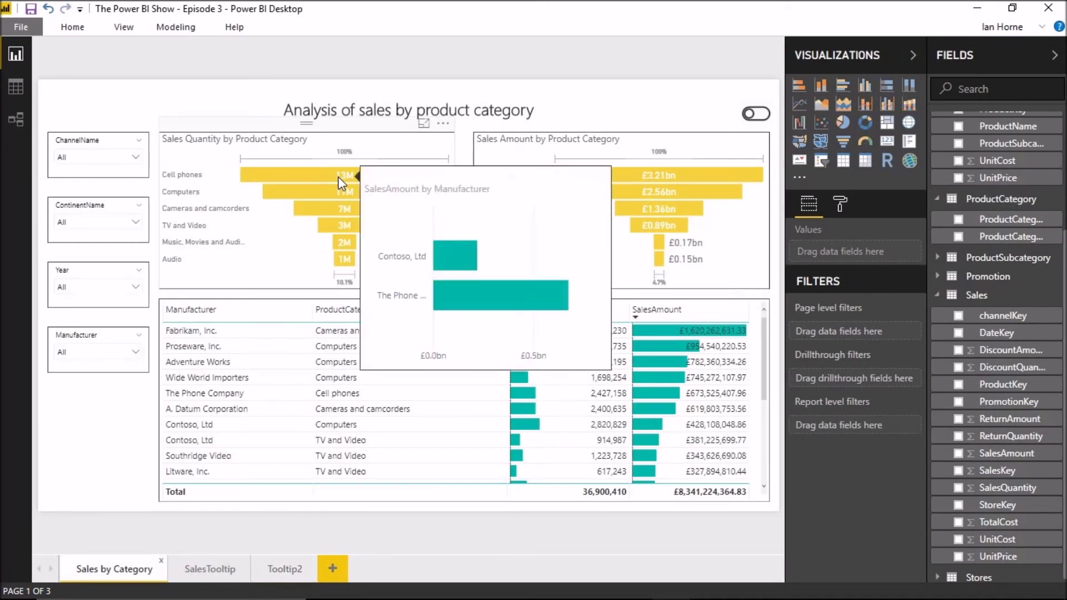
mouse_move(689, 177)
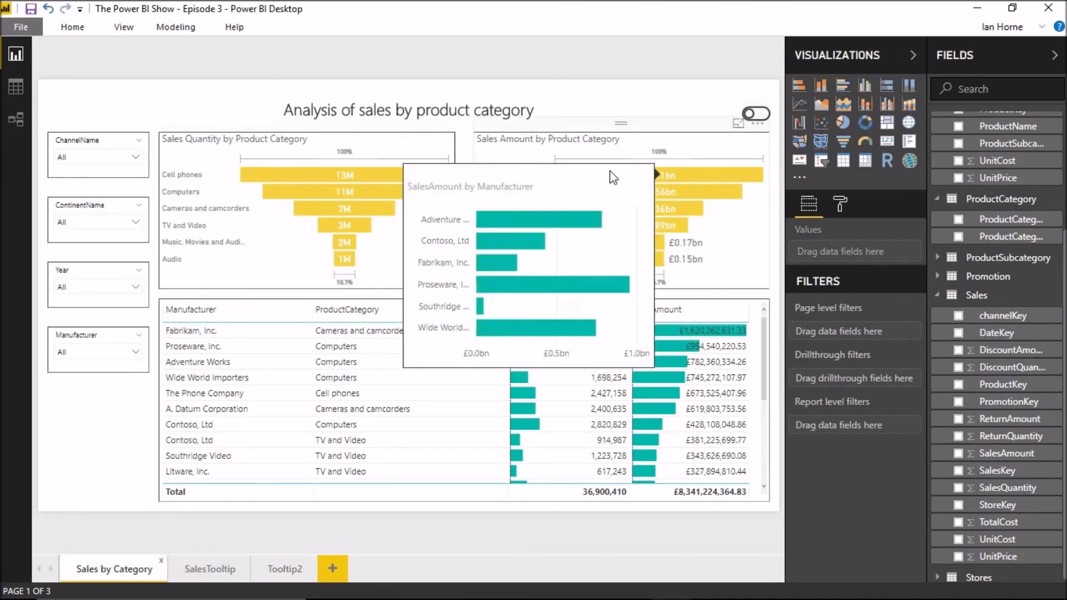
left_click(208, 568)
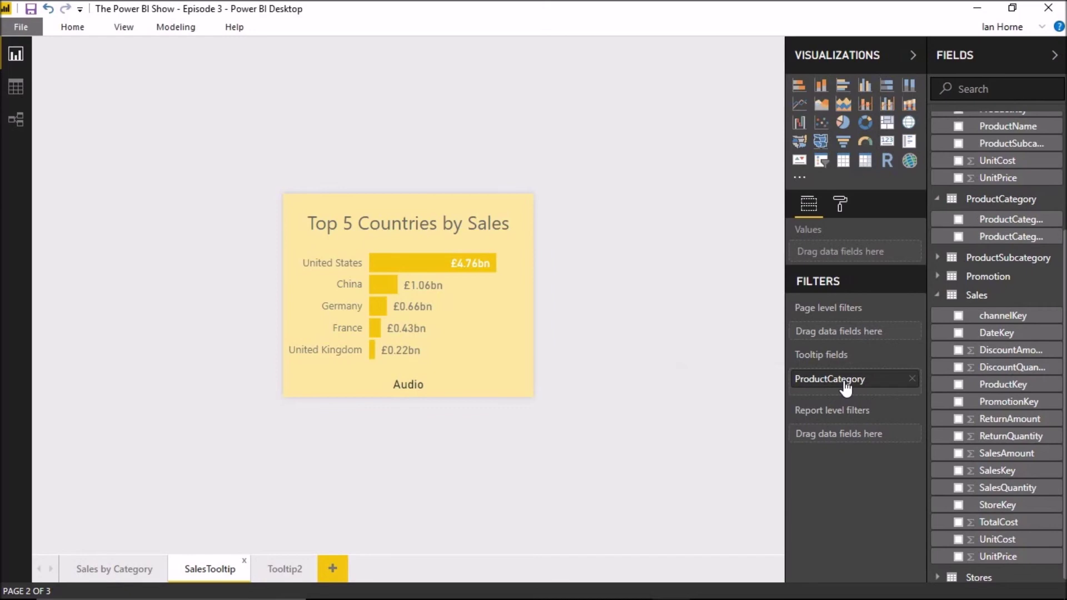
left_click(115, 568)
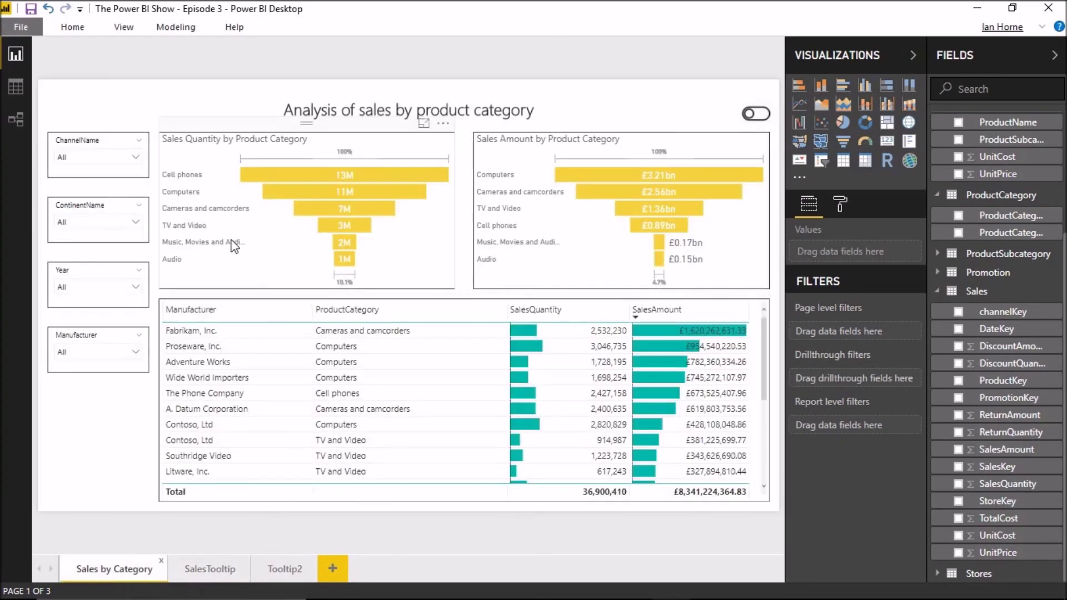
Set the Sales Quantity funnel's report-page tooltip back to Auto.
left_click(270, 124)
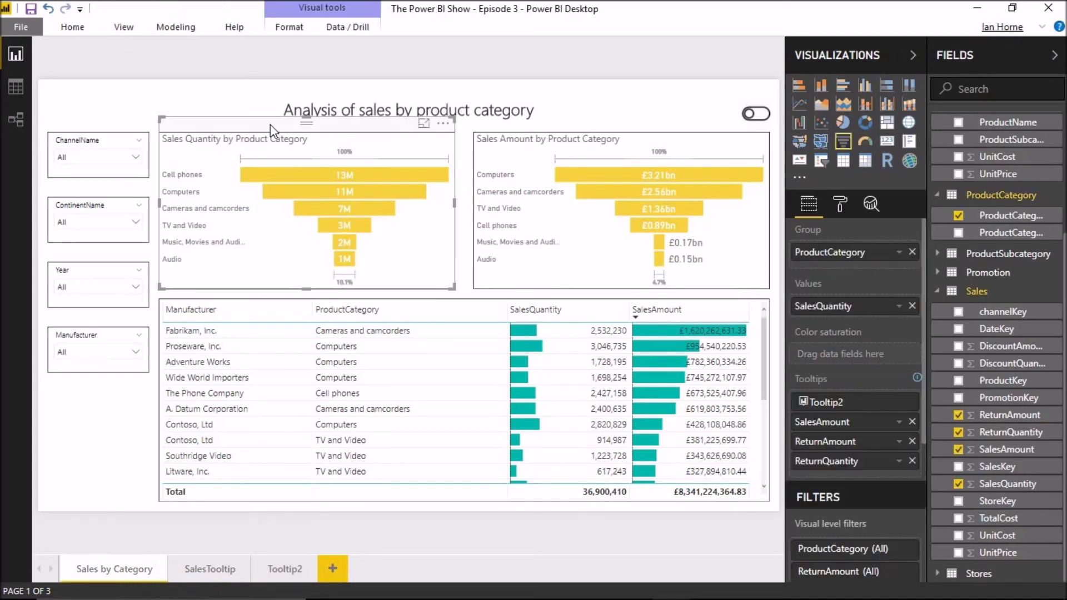
left_click_drag(922, 349, 925, 503)
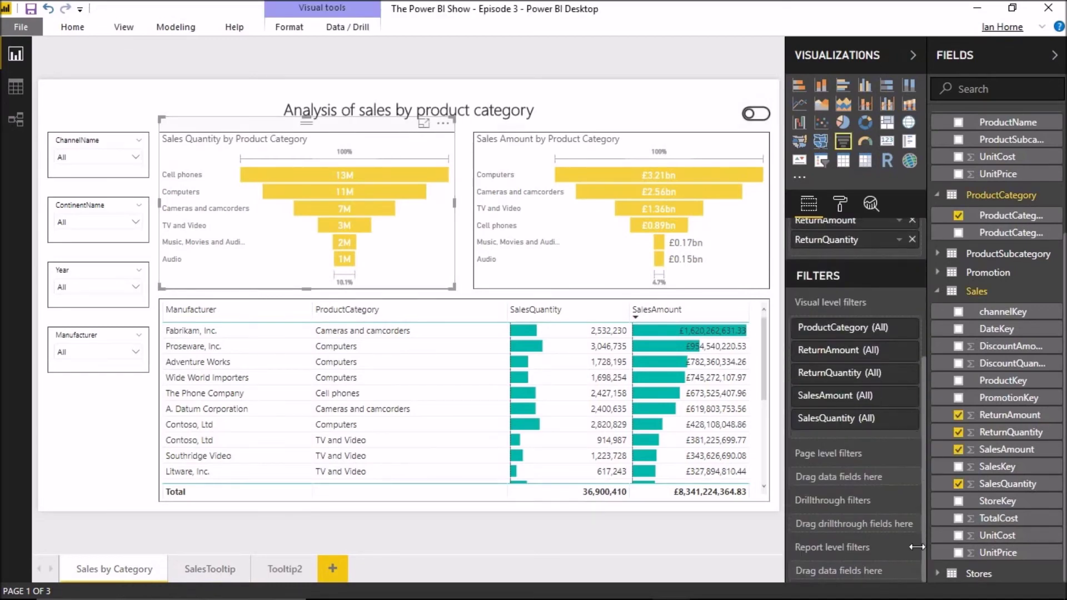
left_click(839, 205)
left_click(844, 489)
left_click(882, 543)
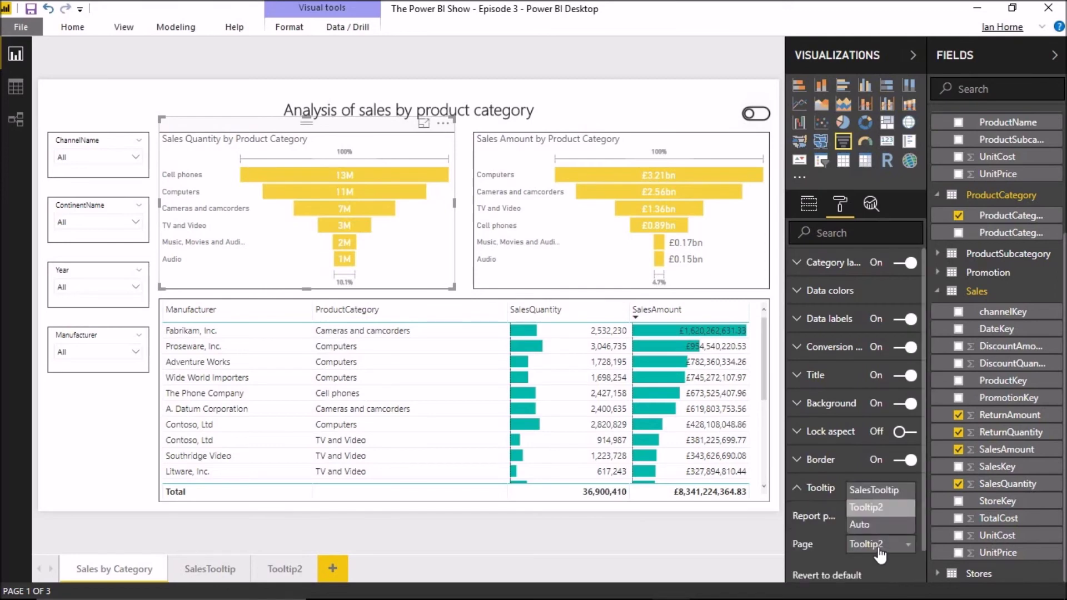
left_click(867, 522)
Deselect the funnel and check that both funnels show the SalesAmount by Manufacturer tooltip.
left_click(647, 543)
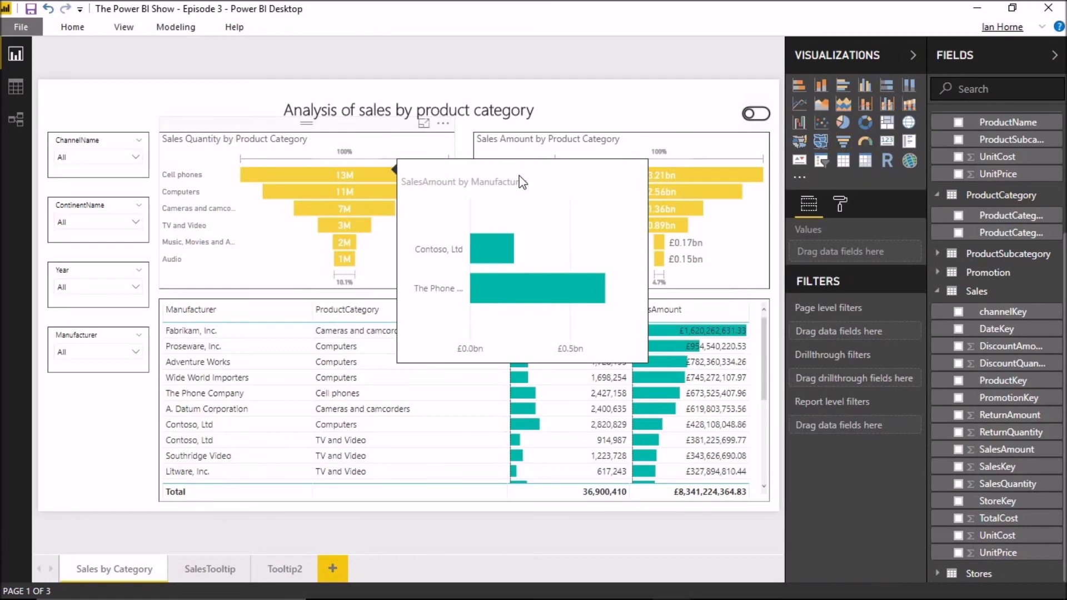
mouse_move(648, 174)
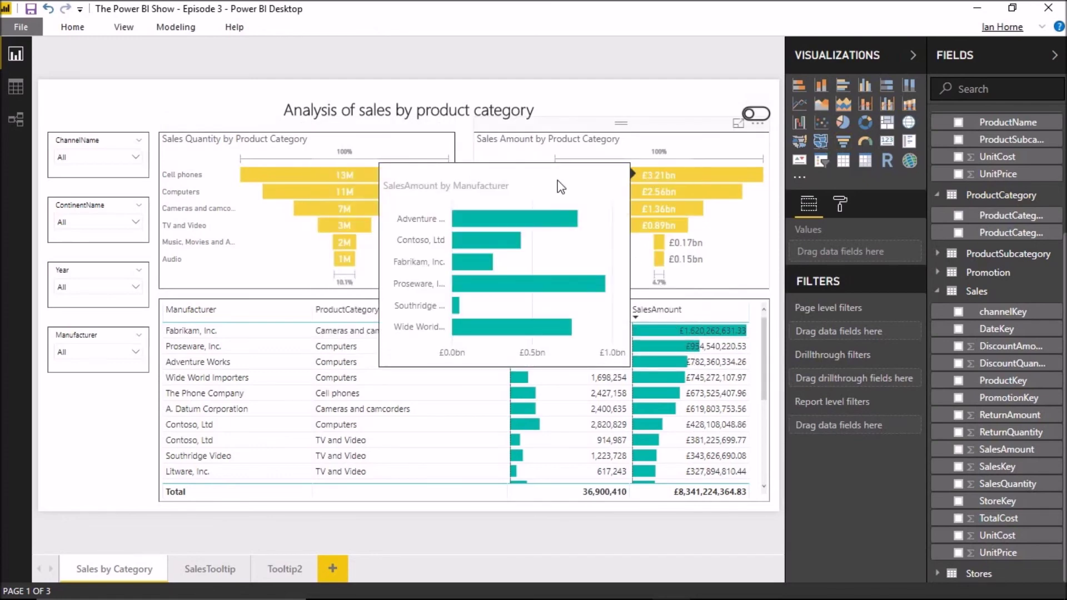
mouse_move(344, 179)
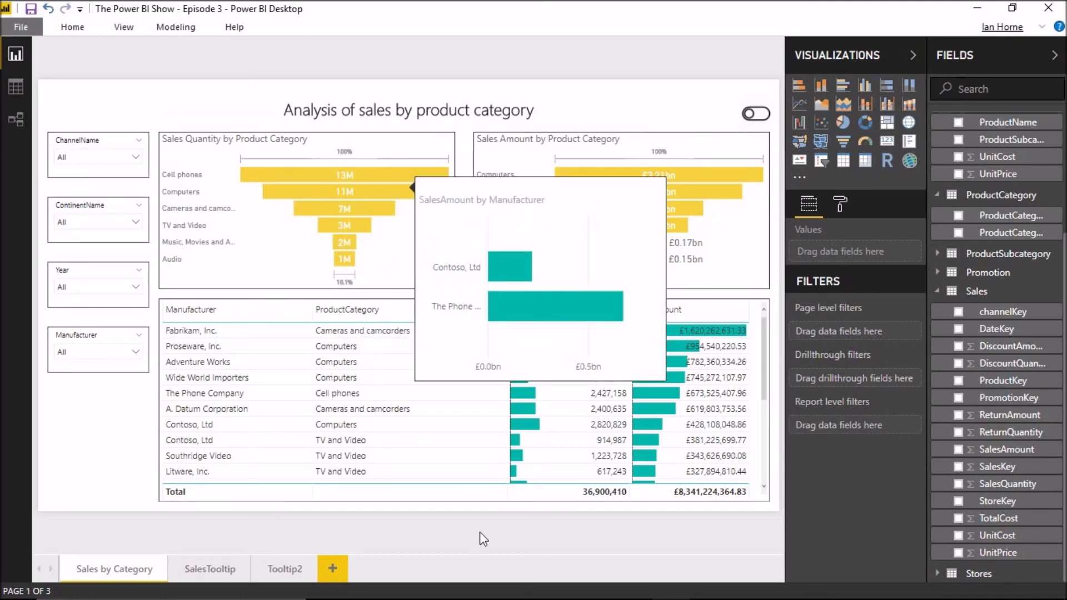
Hide the SalesTooltip and Tooltip2 pages.
right_click(217, 568)
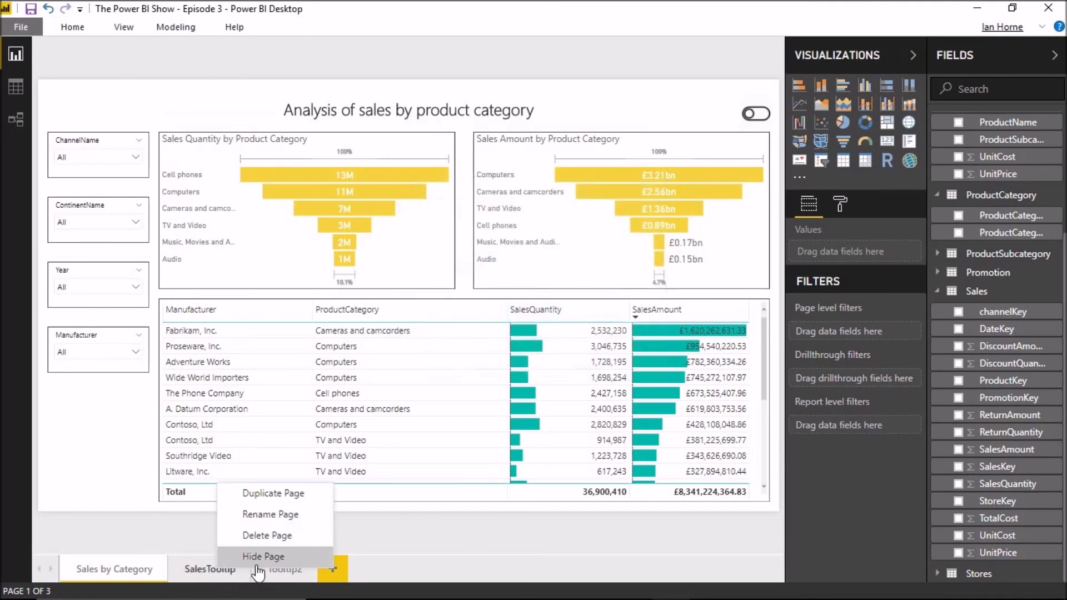
left_click(258, 554)
right_click(278, 571)
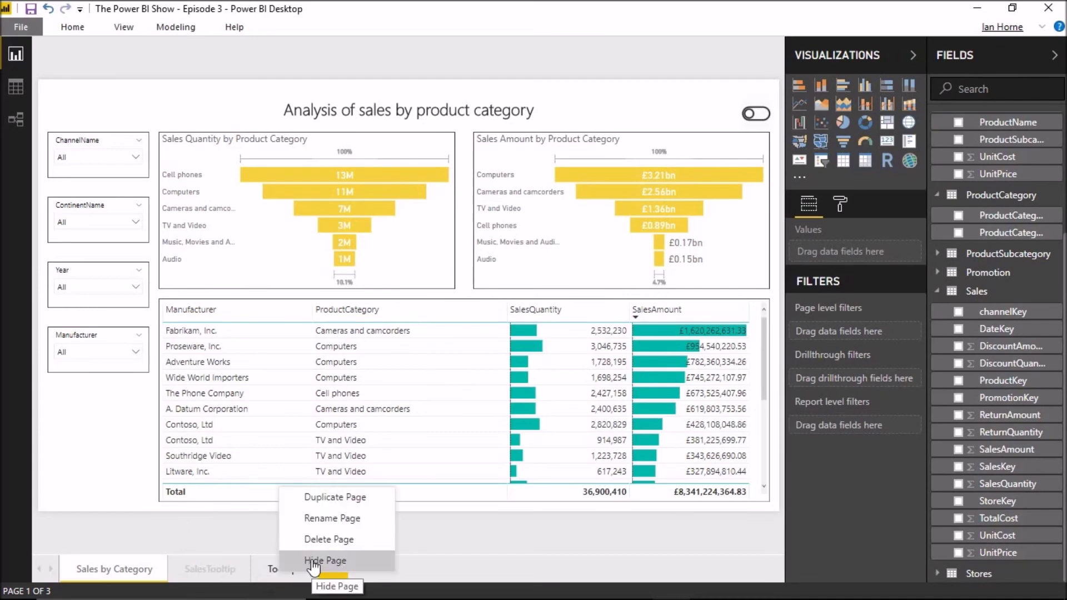
left_click(314, 562)
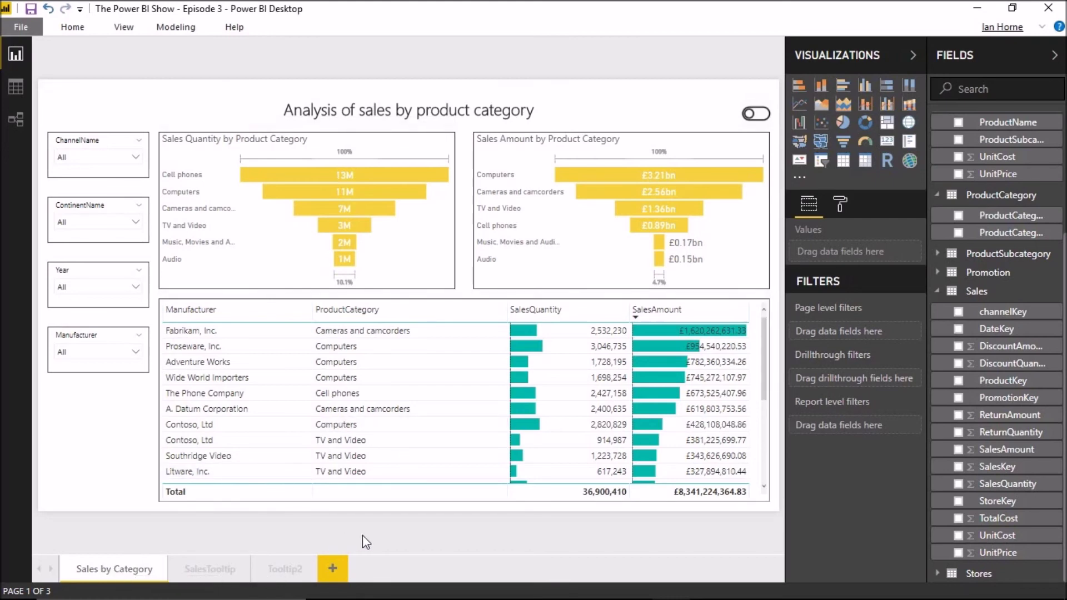
Save the report and publish it to My workspace.
left_click(171, 25)
left_click(73, 26)
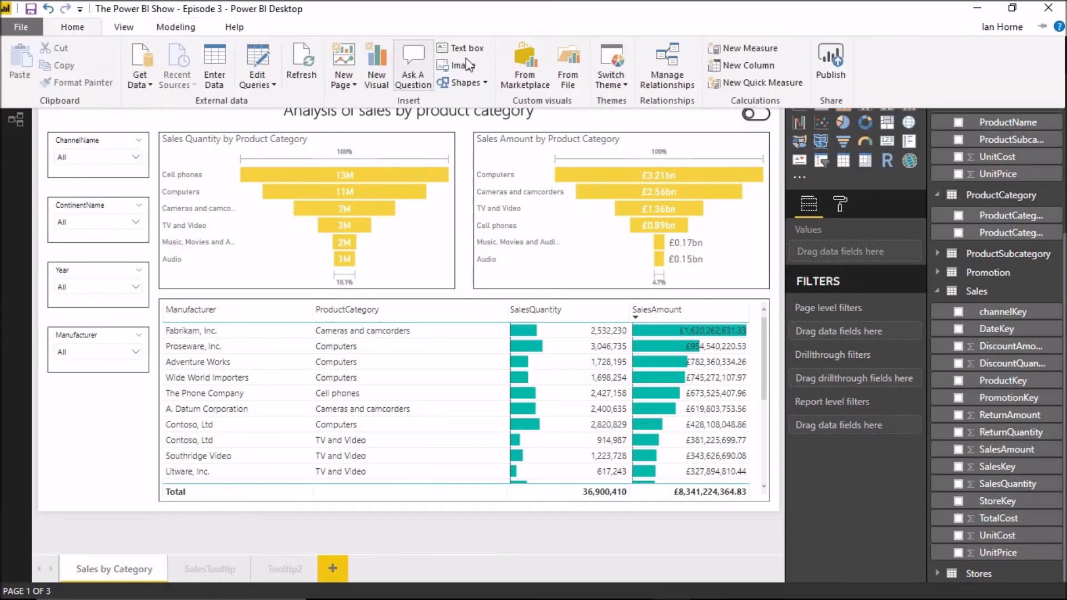
left_click(833, 66)
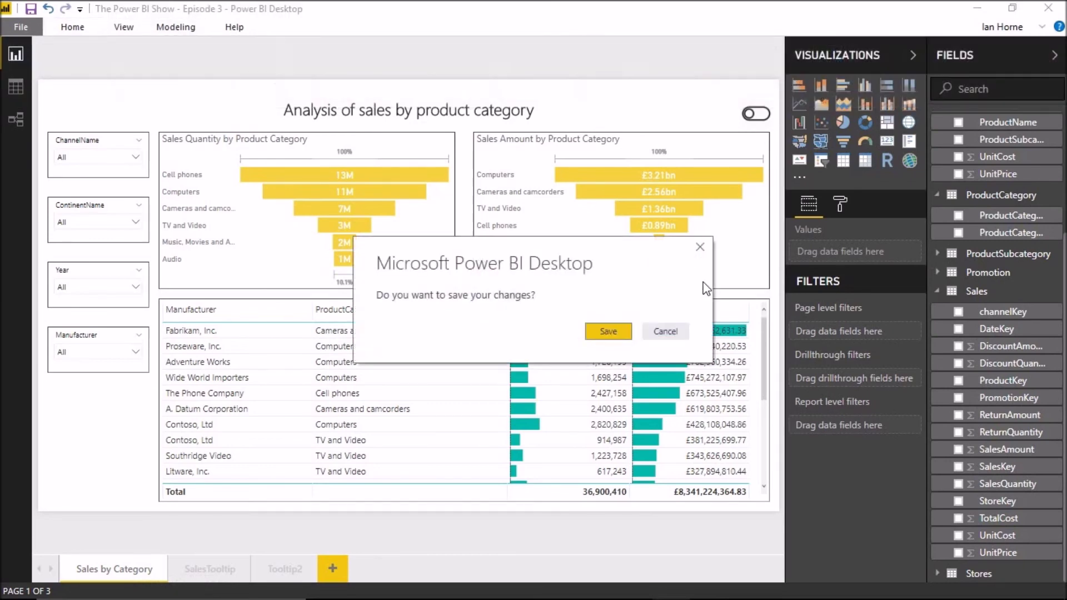
left_click(610, 333)
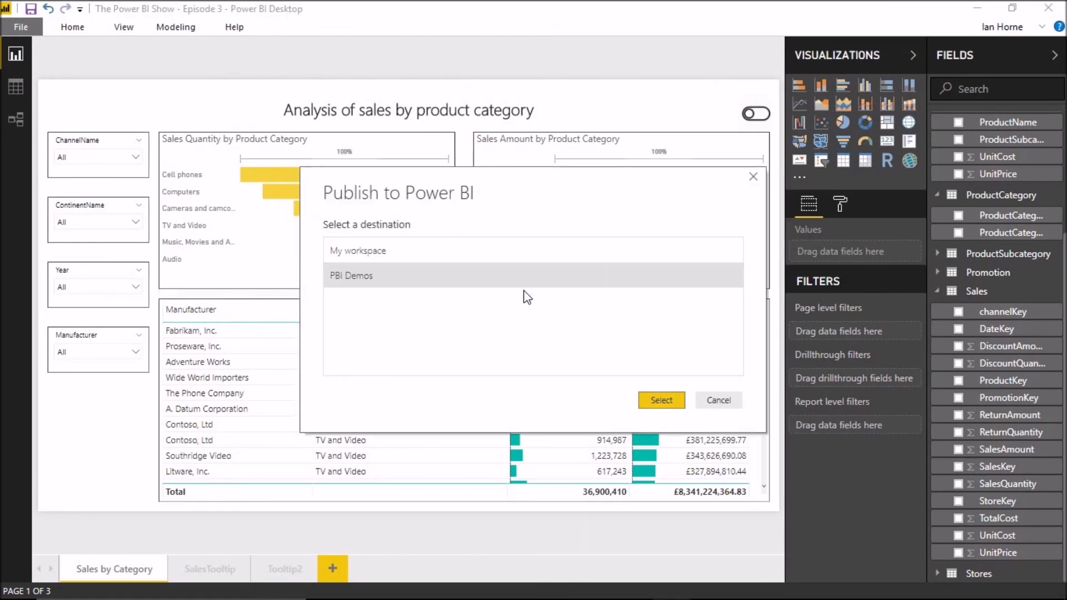
left_click(351, 258)
left_click(661, 400)
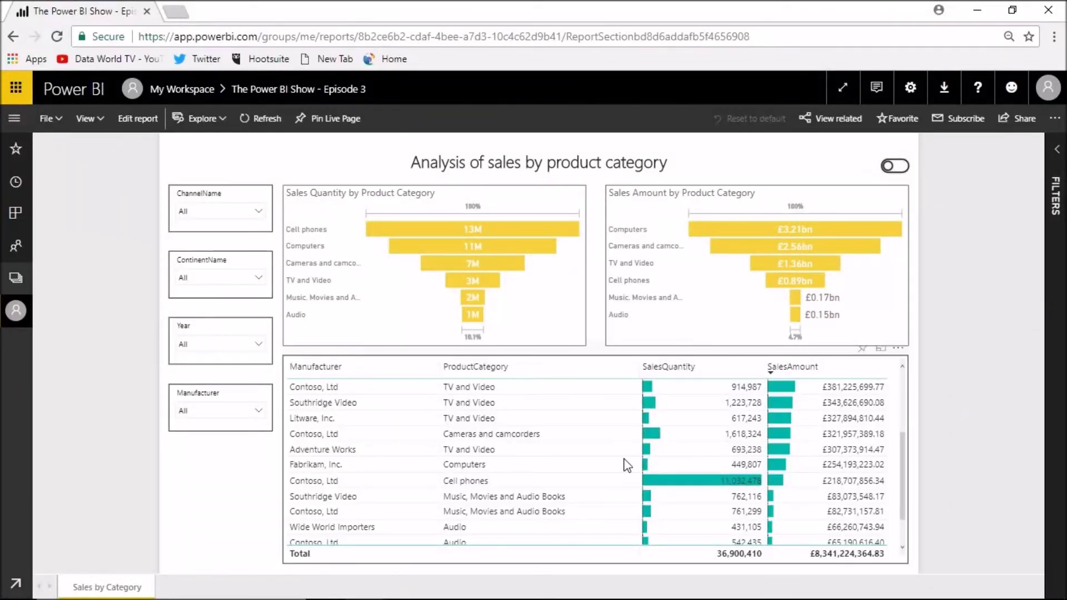
View the published report full screen and check the SalesAmount by Manufacturer tooltip on both funnels.
left_click(842, 87)
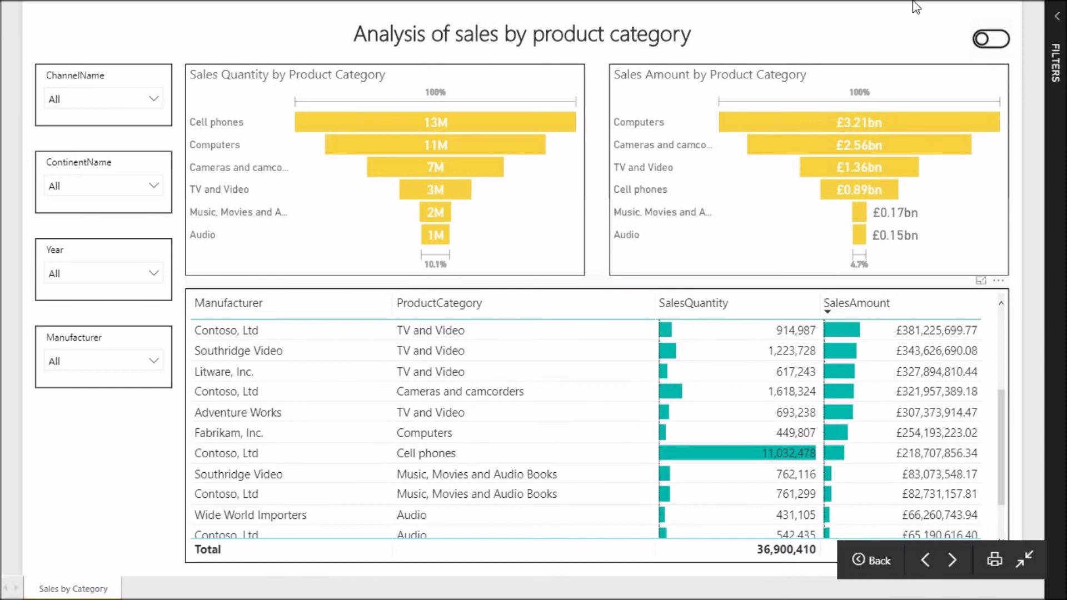
mouse_move(491, 121)
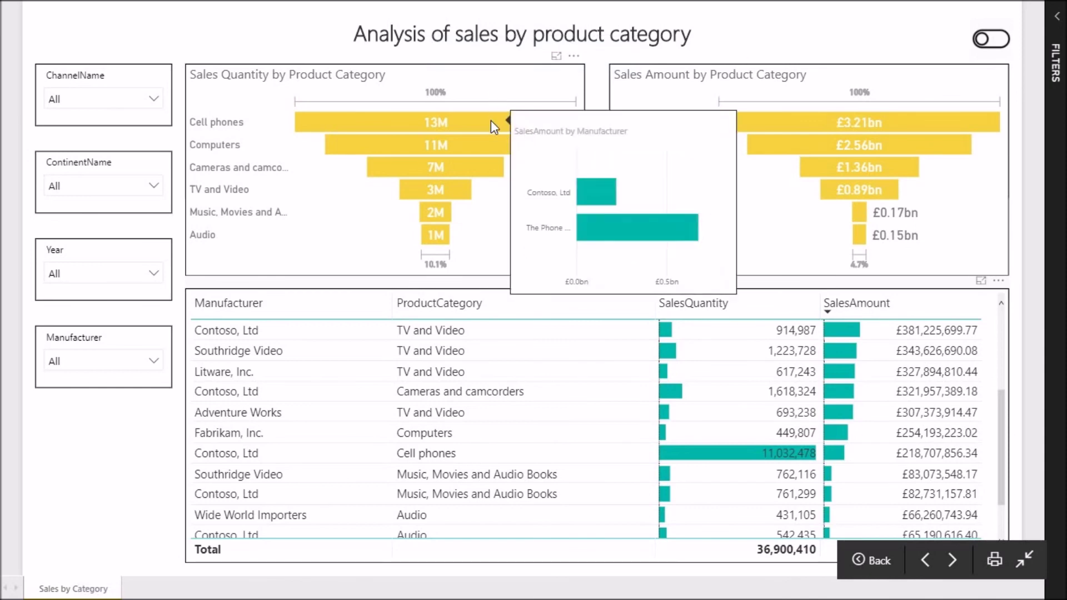
mouse_move(478, 168)
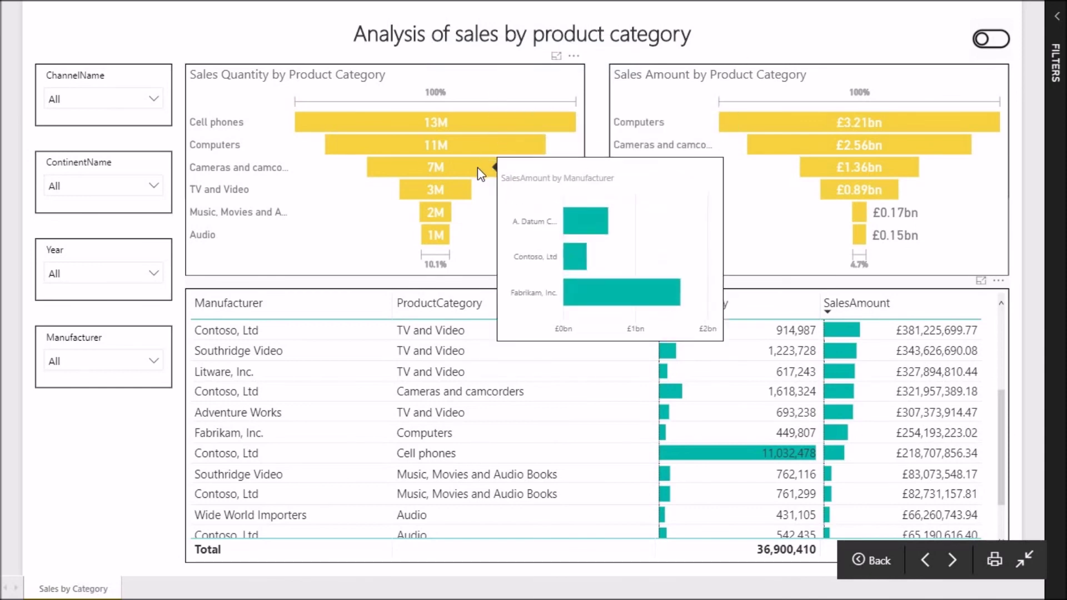
mouse_move(443, 236)
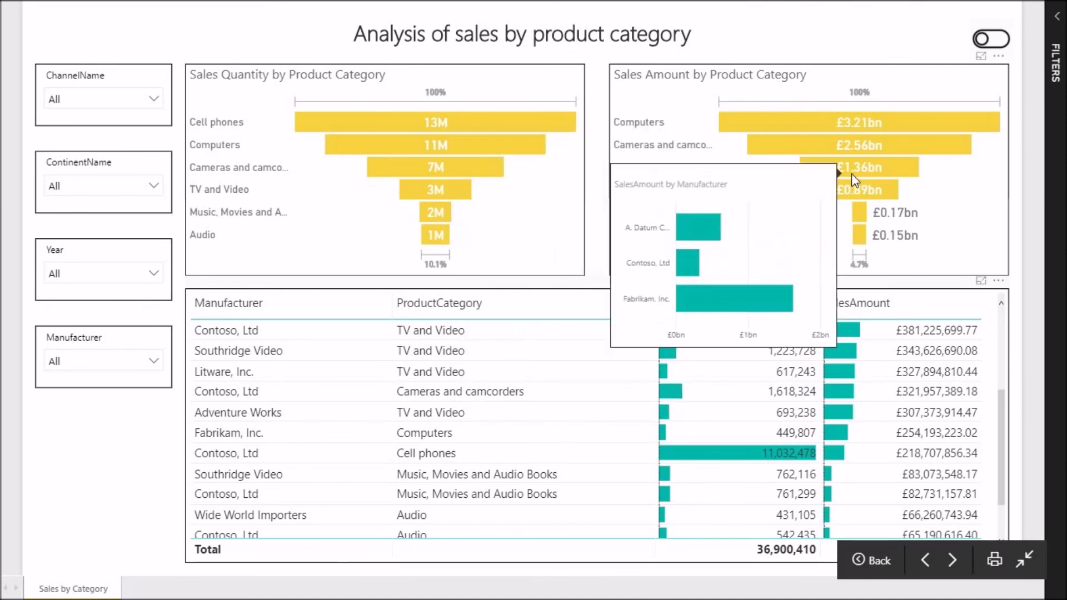
mouse_move(864, 218)
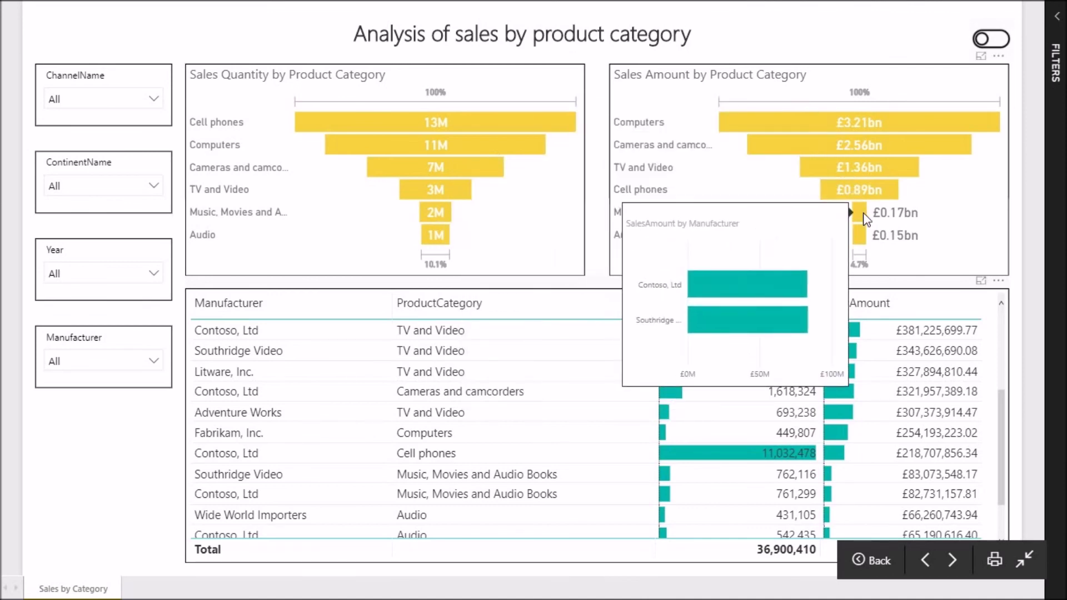